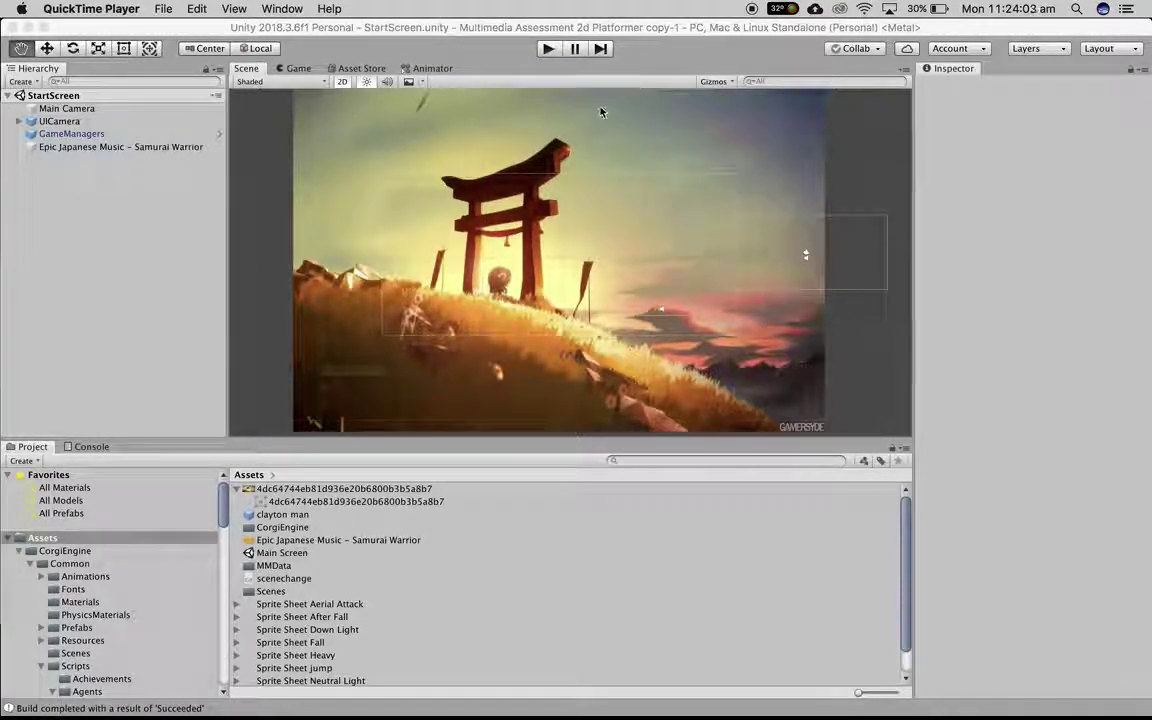
Mute the system audio and playtest the StartScreen scene through to the four-player level, moving and jumping before ending the playtest.
{"action": "key", "text": "F10"}
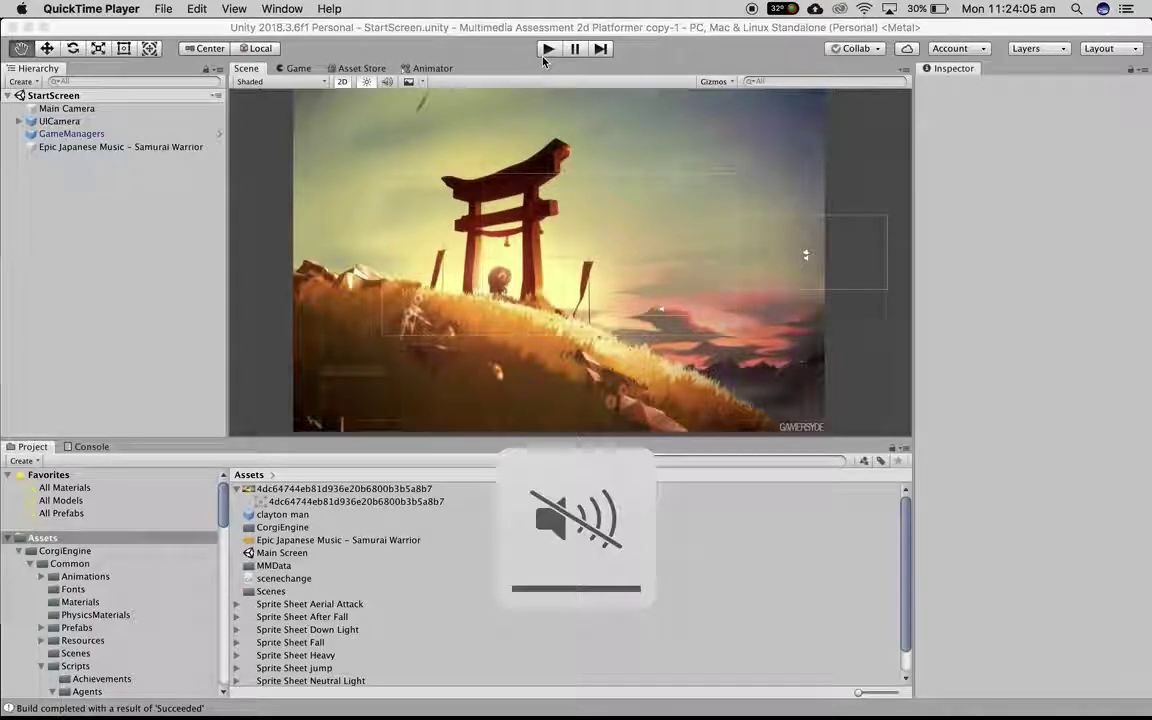
{"action": "left_click", "coordinate": [547, 55]}
{"action": "left_click", "coordinate": [547, 52]}
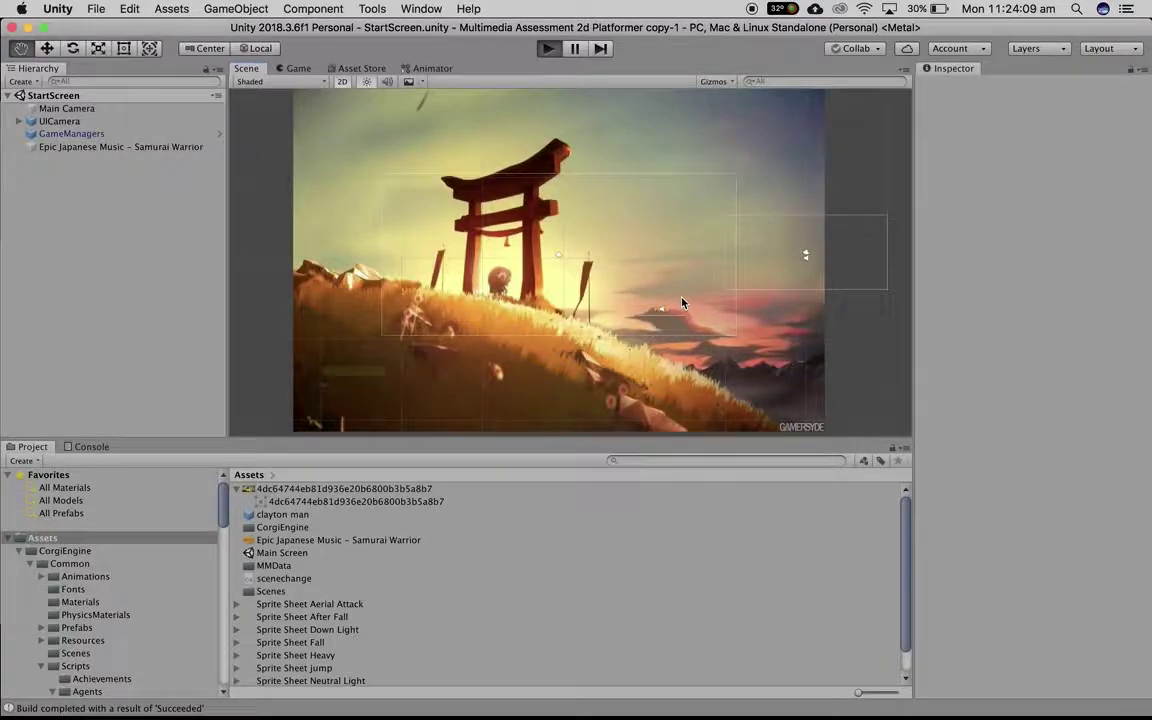
{"action": "left_click", "coordinate": [800, 381]}
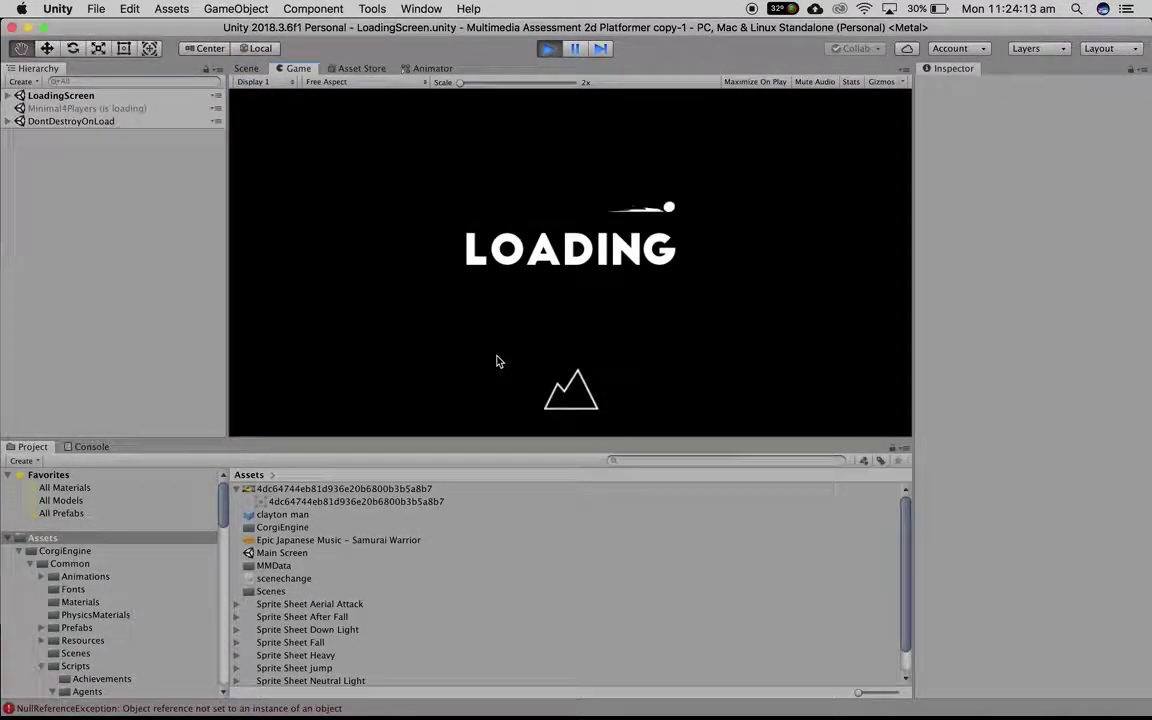
{"action": "key", "text": "Right"}
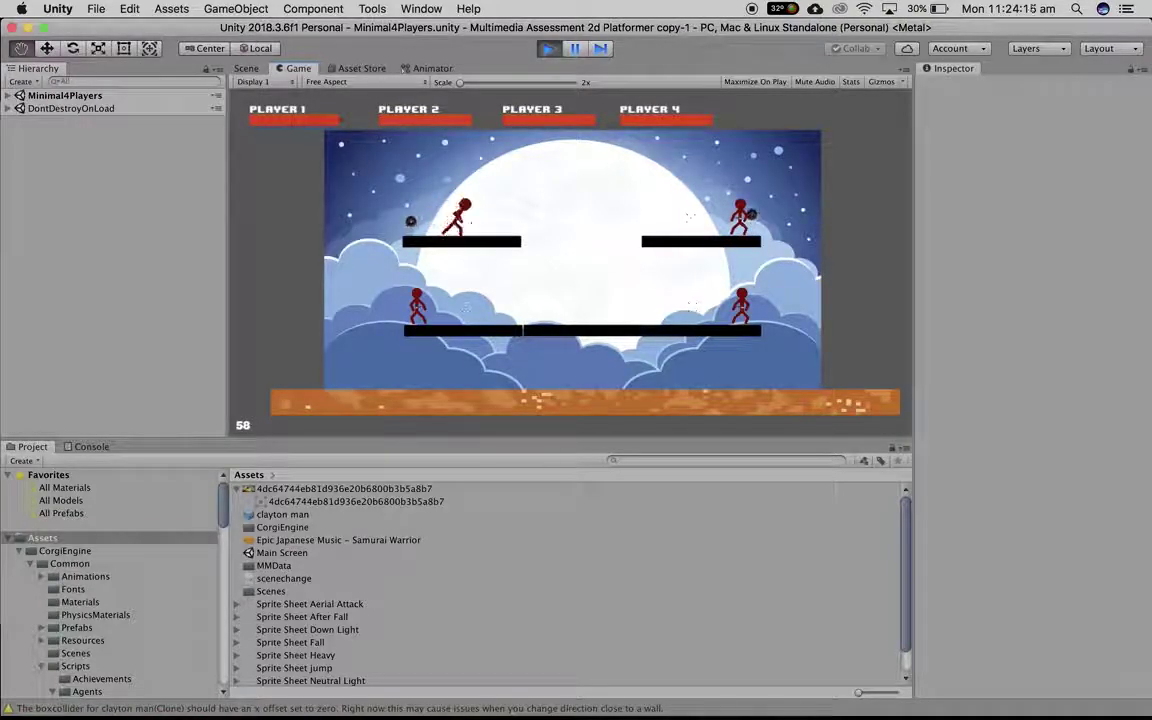
{"action": "key", "text": "space"}
{"action": "key", "text": "Right"}
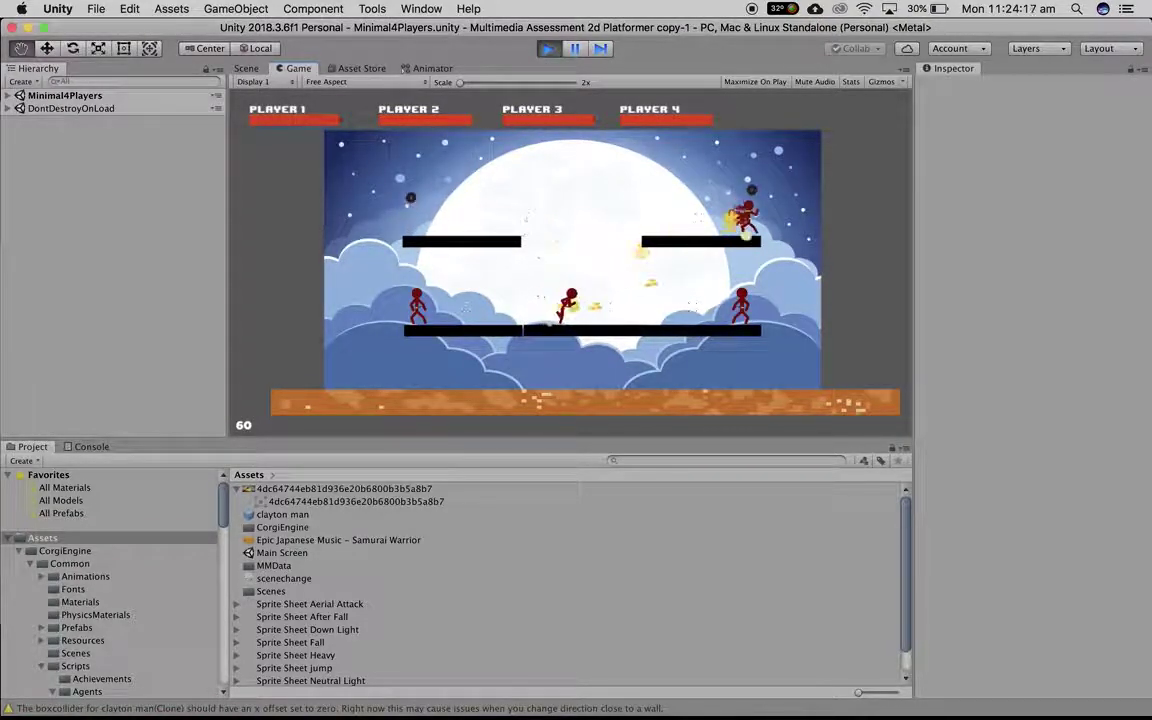
{"action": "left_click", "coordinate": [546, 52]}
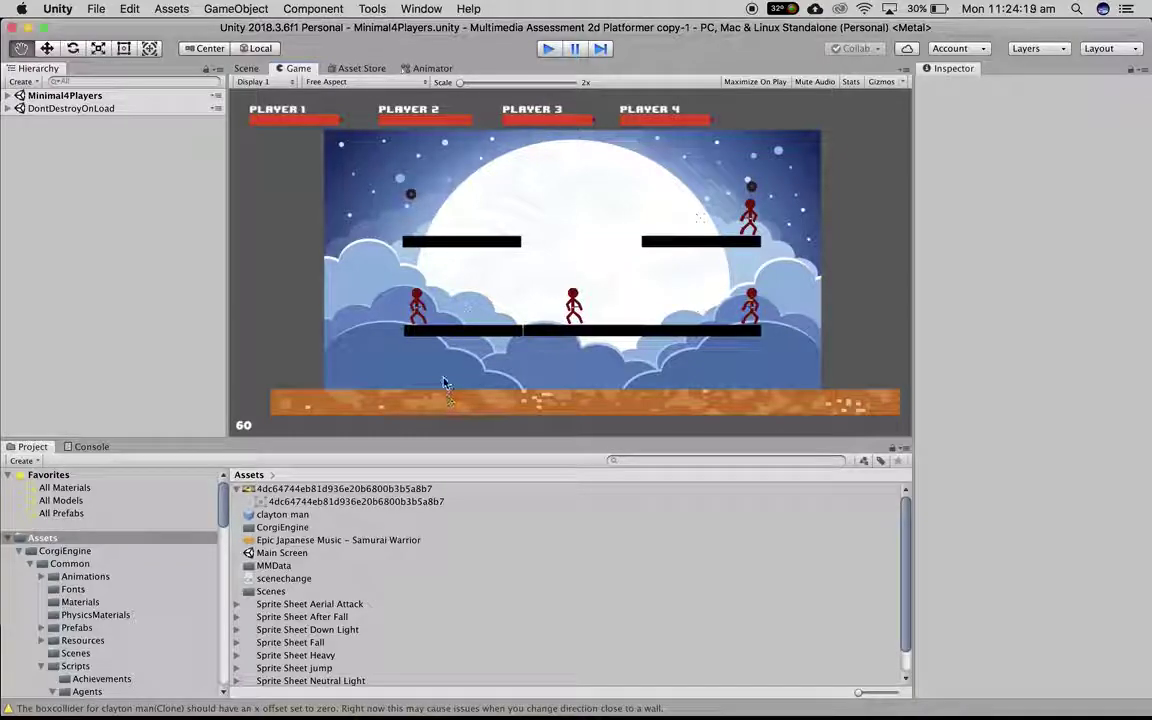
Open the build settings and examine the list of scenes in the build.
{"action": "left_click", "coordinate": [96, 9]}
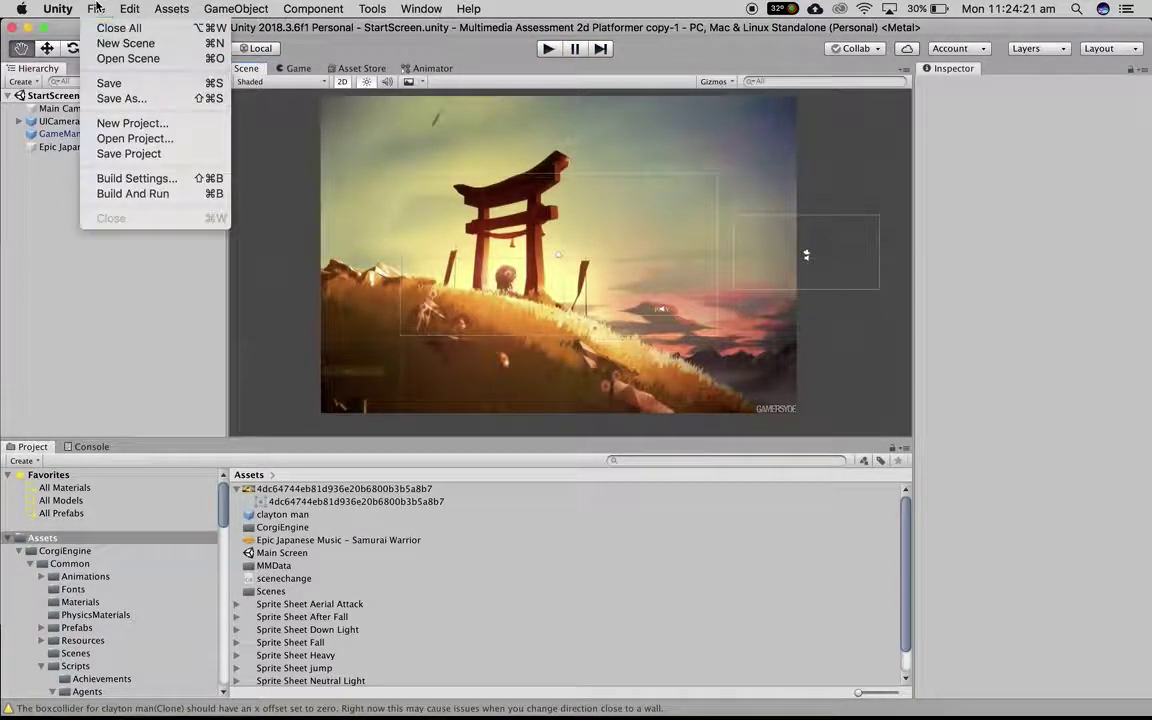
{"action": "left_click", "coordinate": [140, 178]}
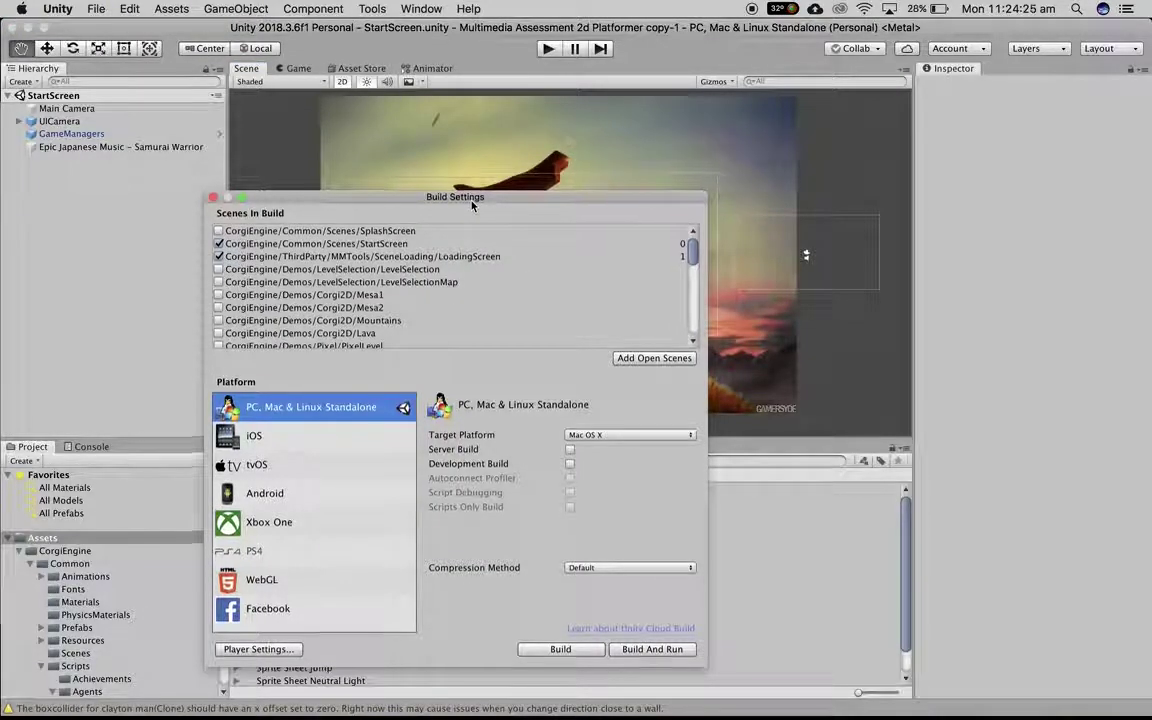
{"action": "left_click_drag", "start_coordinate": [475, 192], "coordinate": [854, 61]}
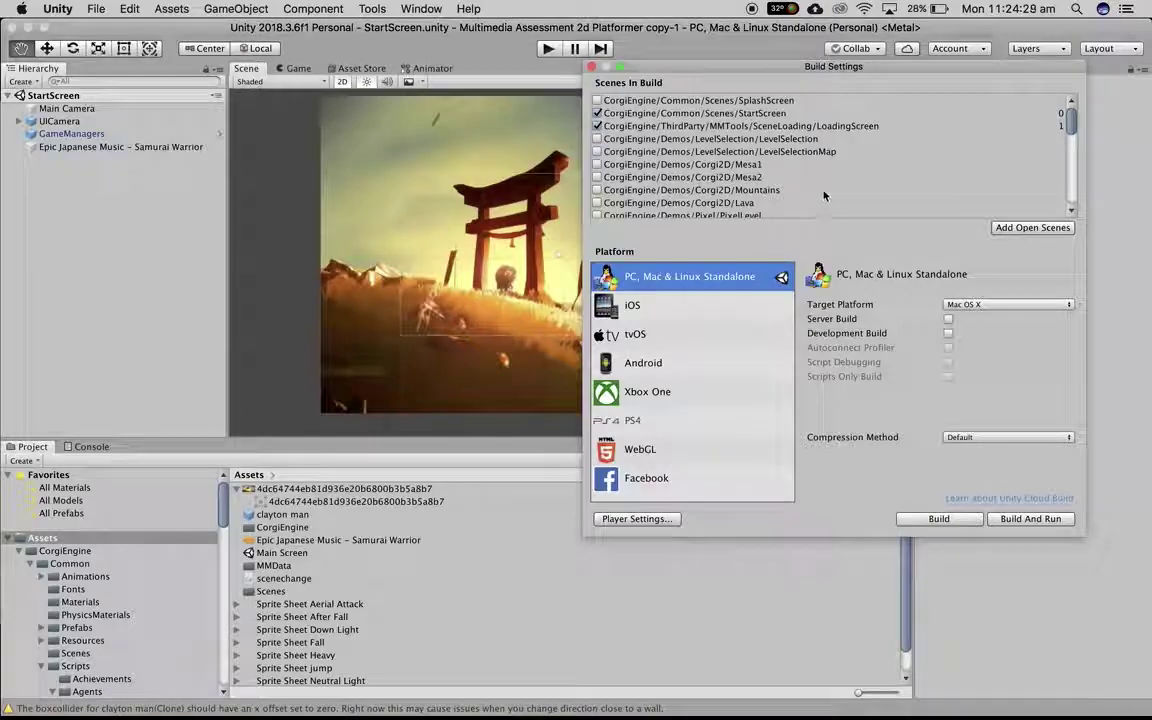
{"action": "left_click", "coordinate": [745, 103]}
{"action": "scroll", "coordinate": [755, 160], "scroll_direction": "down", "scroll_amount": 10}
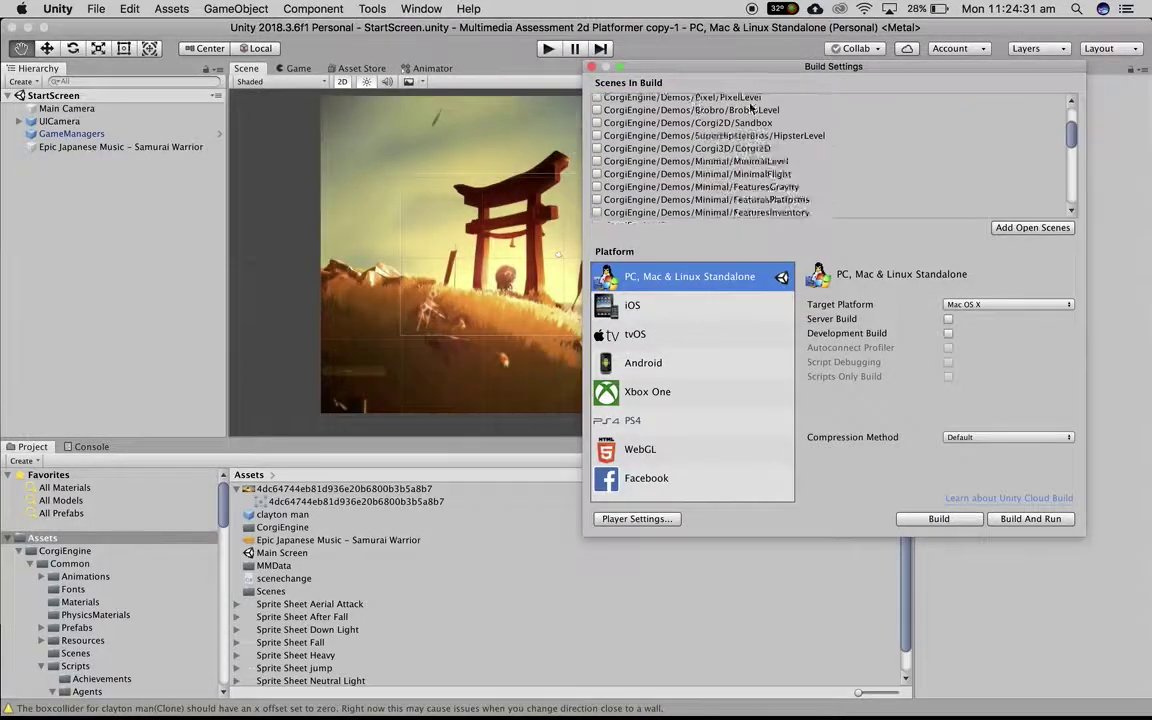
{"action": "left_click", "coordinate": [765, 210]}
{"action": "scroll", "coordinate": [770, 205], "scroll_direction": "up", "scroll_amount": 10}
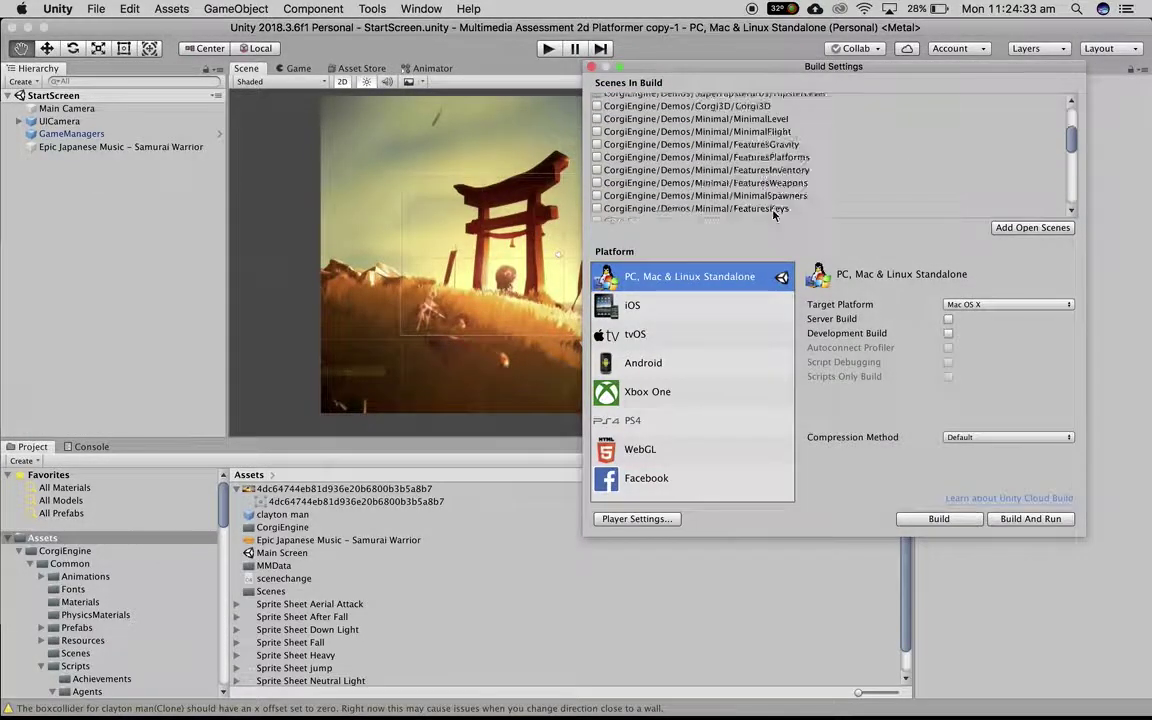
{"action": "scroll", "coordinate": [777, 214], "scroll_direction": "down", "scroll_amount": 3}
{"action": "scroll", "coordinate": [770, 190], "scroll_direction": "up", "scroll_amount": 10}
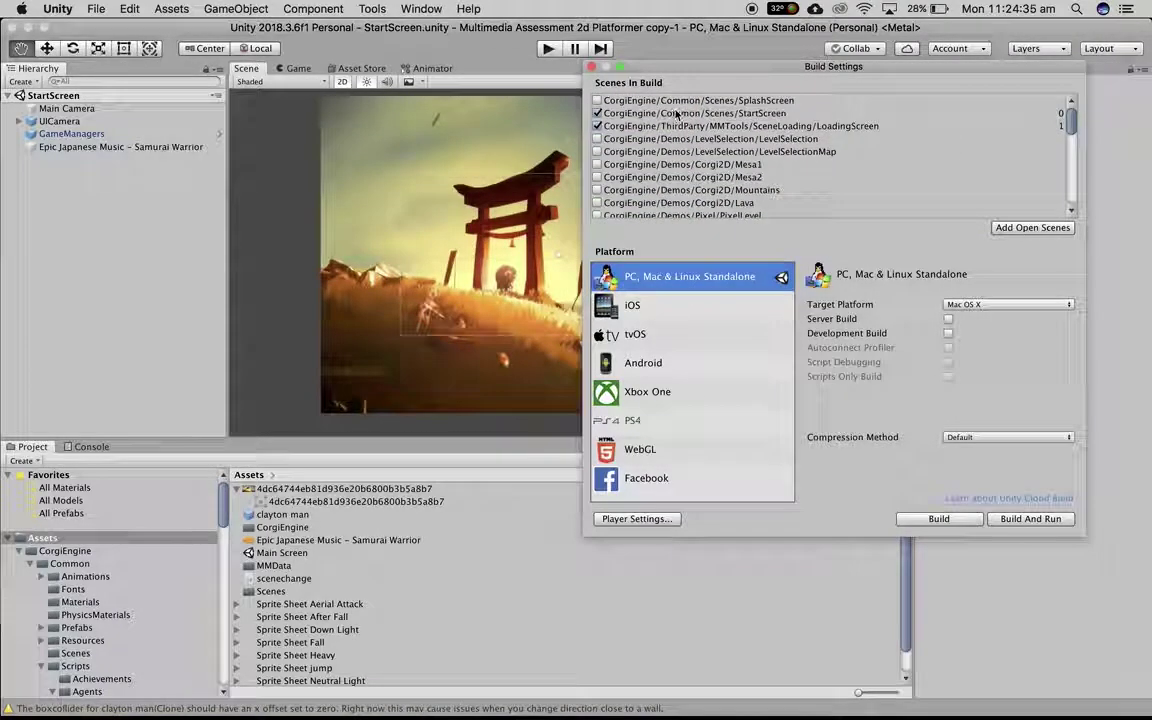
Uncheck every scene in the build list.
{"action": "key", "text": "super+a"}
{"action": "left_click", "coordinate": [597, 101]}
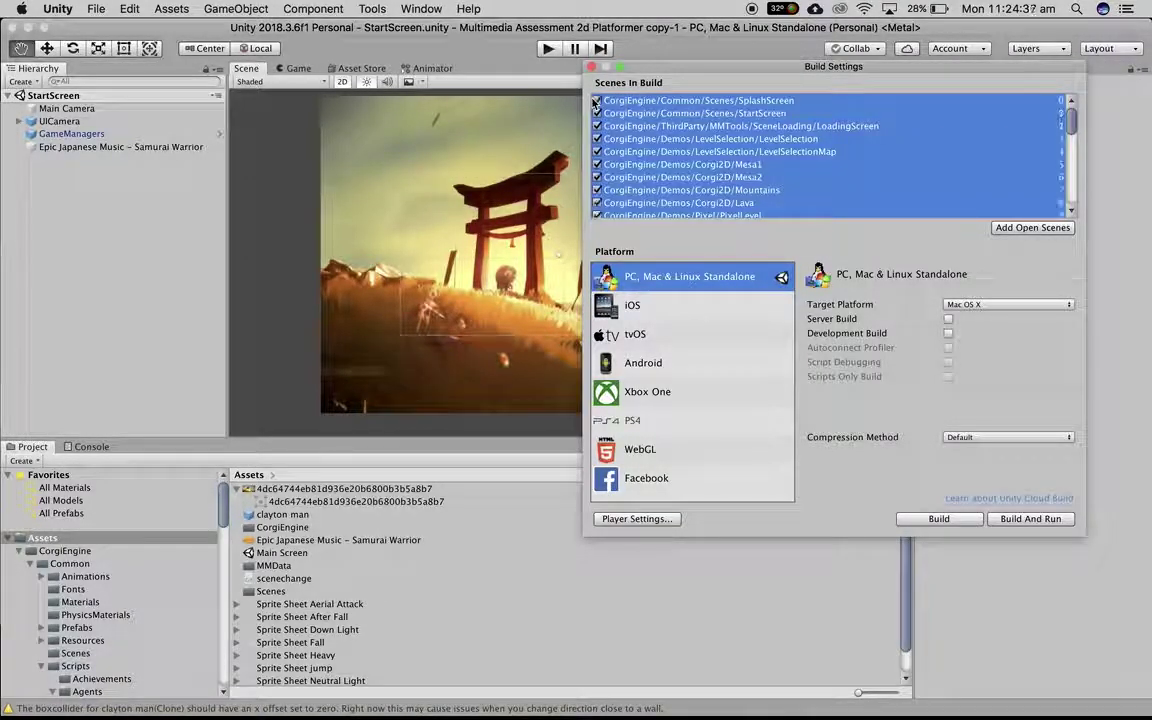
{"action": "left_click", "coordinate": [596, 101]}
{"action": "left_click", "coordinate": [803, 127]}
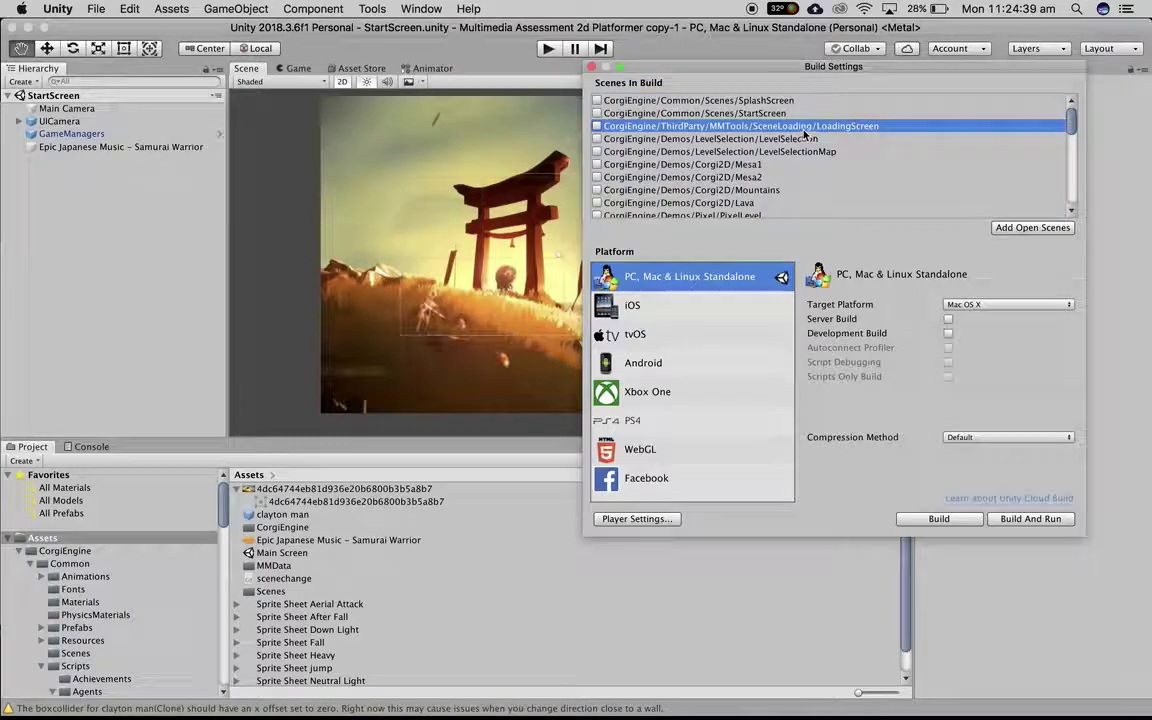
{"action": "left_click", "coordinate": [778, 114]}
{"action": "left_click_drag", "start_coordinate": [815, 68], "coordinate": [776, 26]}
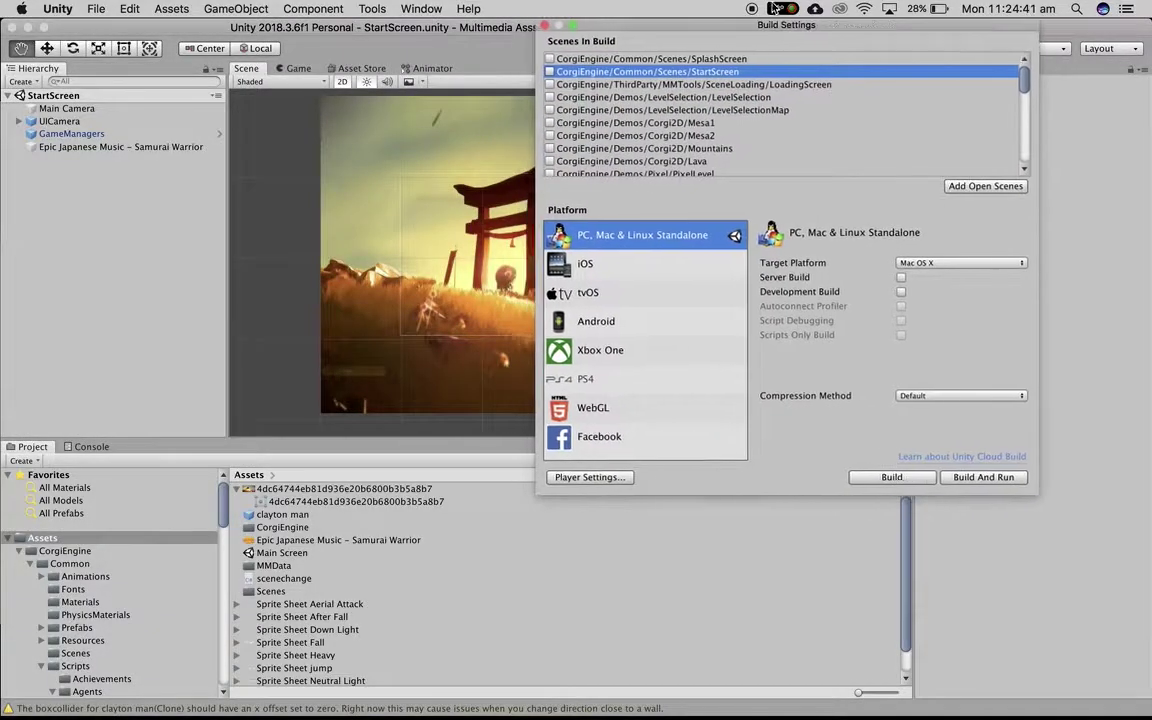
Enable the StartScreen and LoadingScreen scenes in the build list.
{"action": "scroll", "coordinate": [833, 157], "scroll_direction": "down", "scroll_amount": 10}
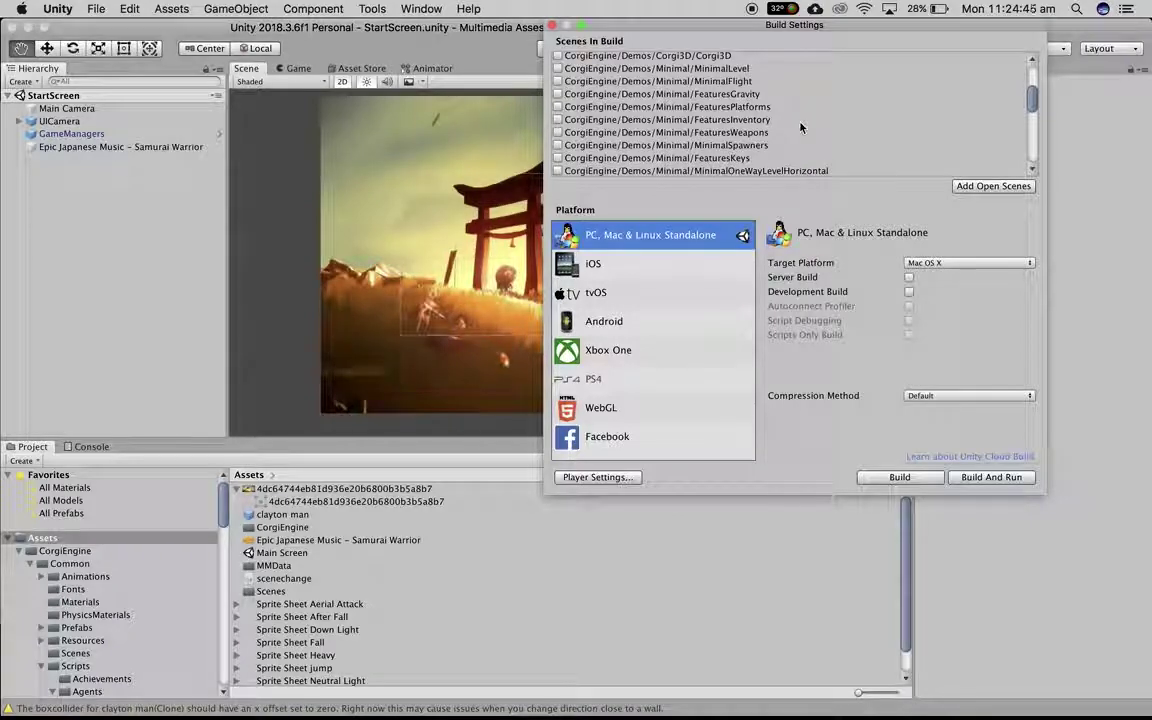
{"action": "scroll", "coordinate": [800, 127], "scroll_direction": "down", "scroll_amount": 3}
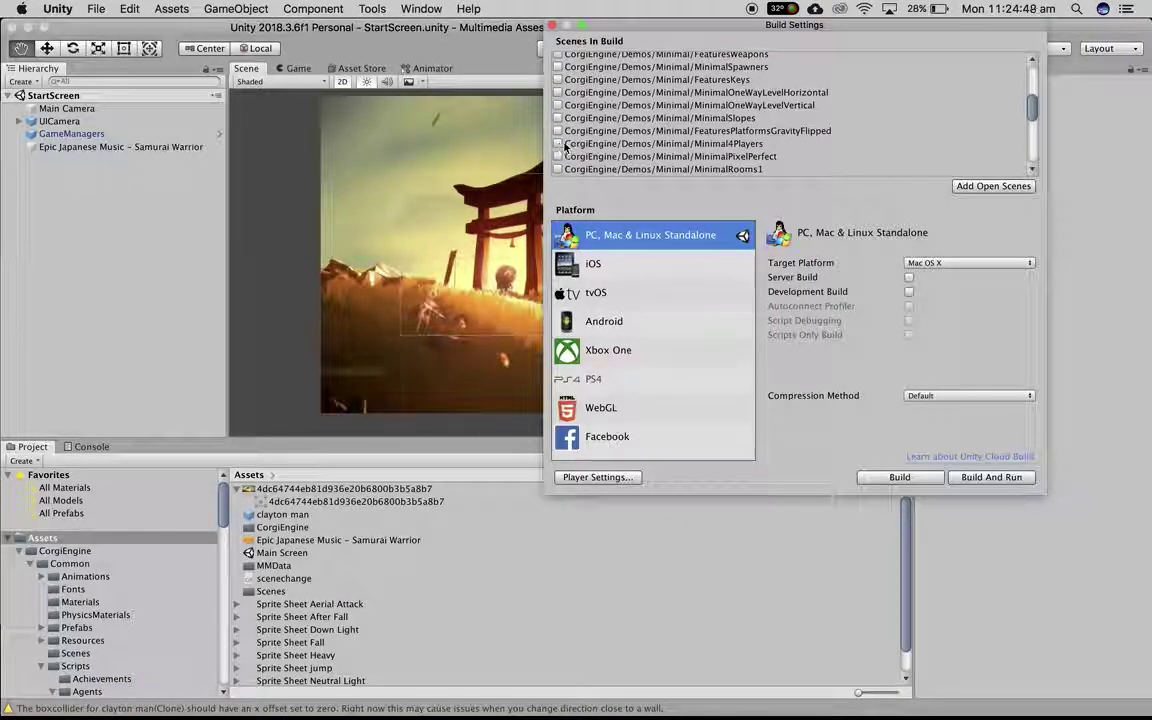
{"action": "scroll", "coordinate": [815, 120], "scroll_direction": "up", "scroll_amount": 10}
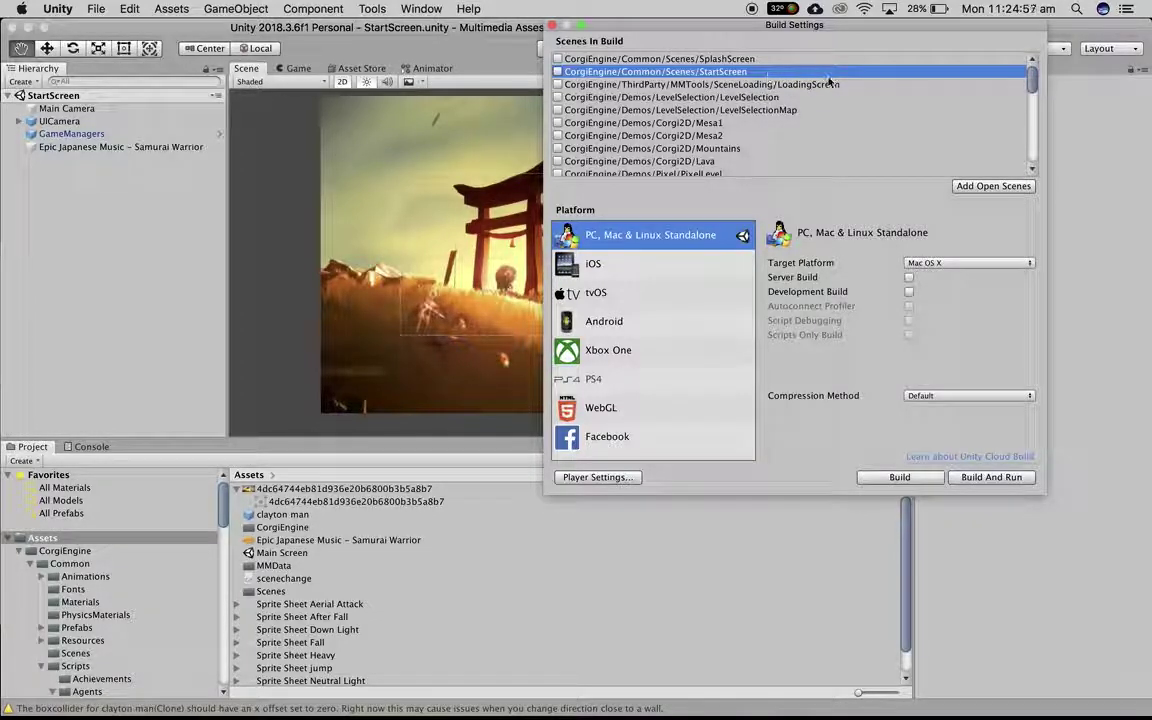
{"action": "left_click", "coordinate": [558, 72]}
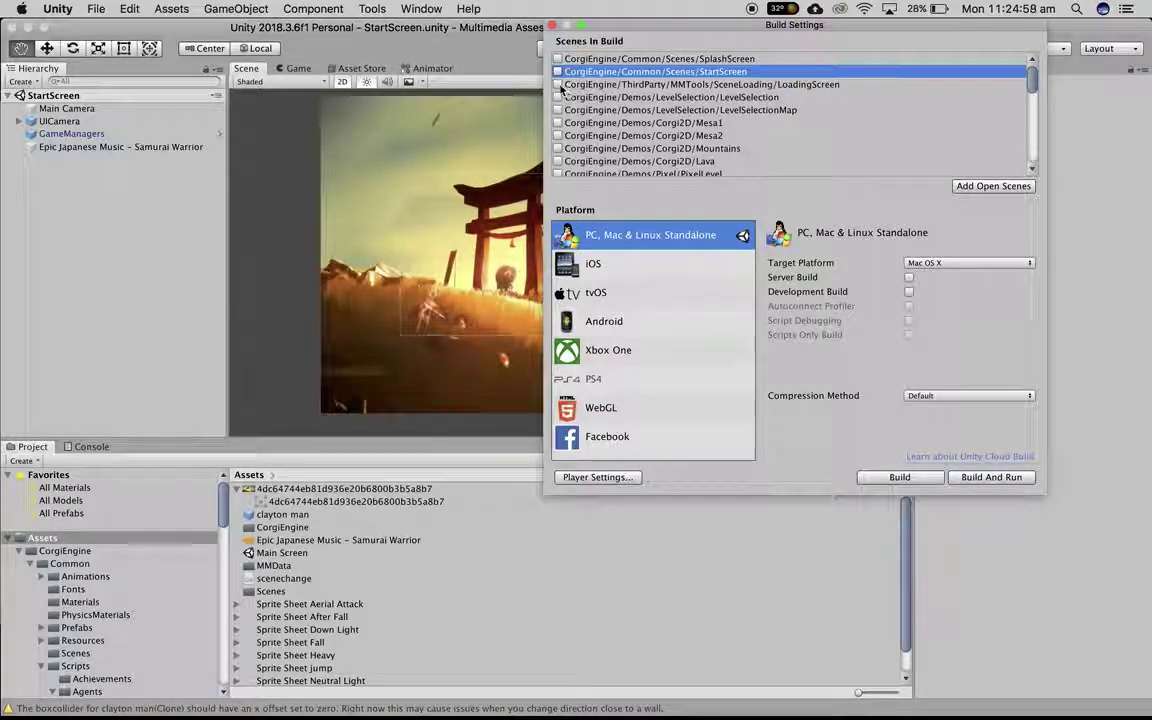
{"action": "left_click", "coordinate": [558, 84]}
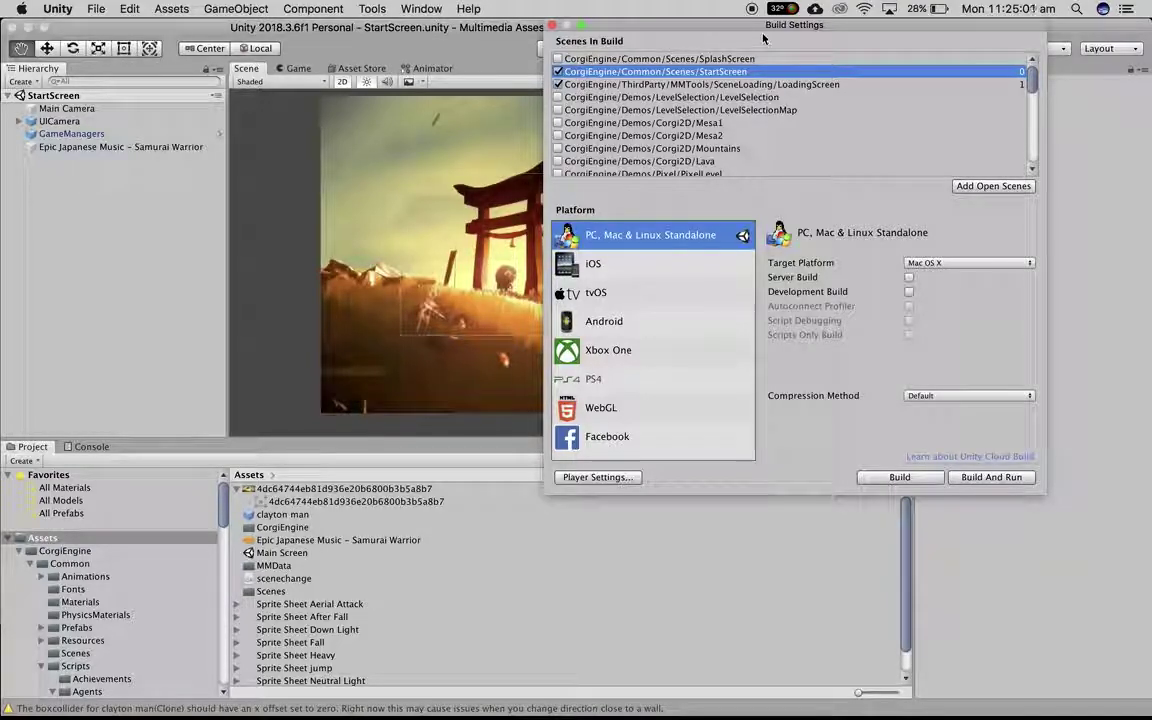
Close the build settings and open the Main Screen scene from the project assets, selecting its Main Camera.
{"action": "left_click_drag", "start_coordinate": [769, 33], "coordinate": [640, 121]}
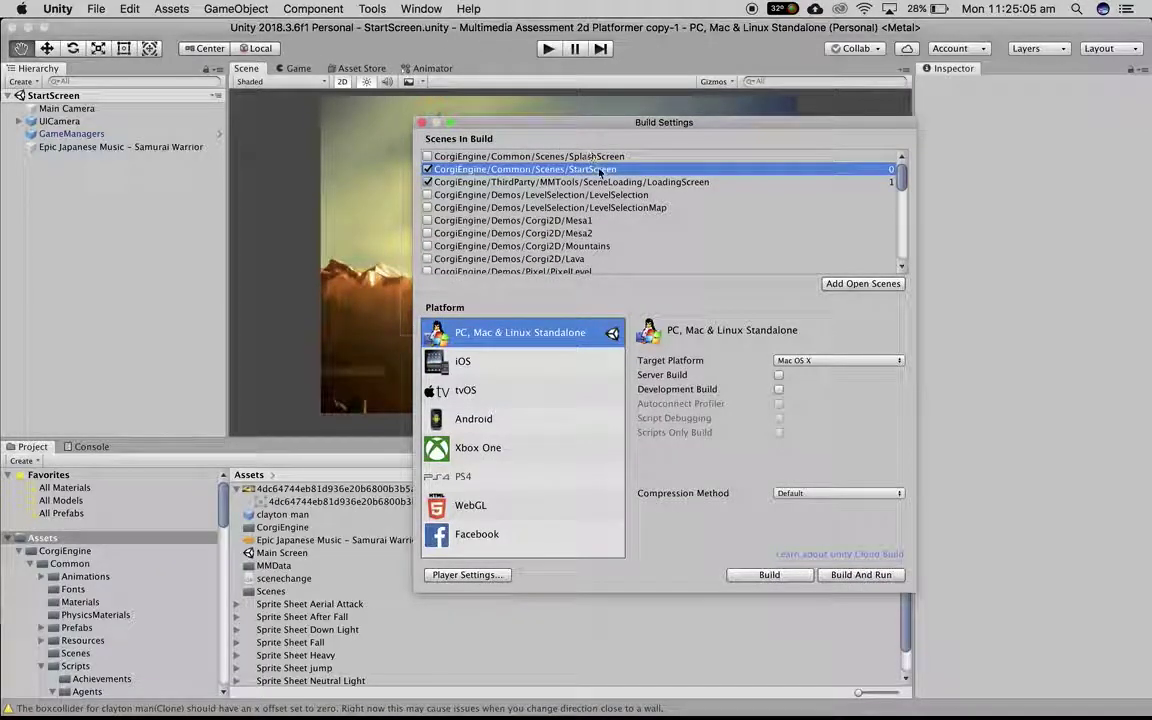
{"action": "scroll", "coordinate": [585, 207], "scroll_direction": "down", "scroll_amount": 5}
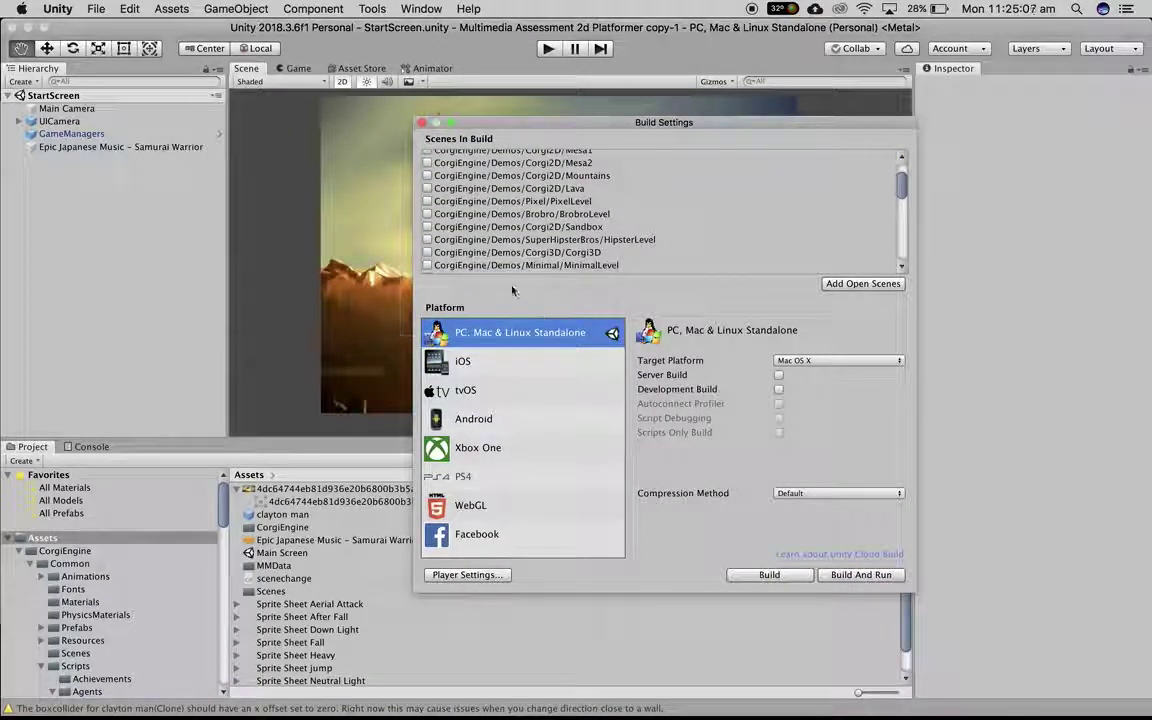
{"action": "left_click", "coordinate": [421, 122]}
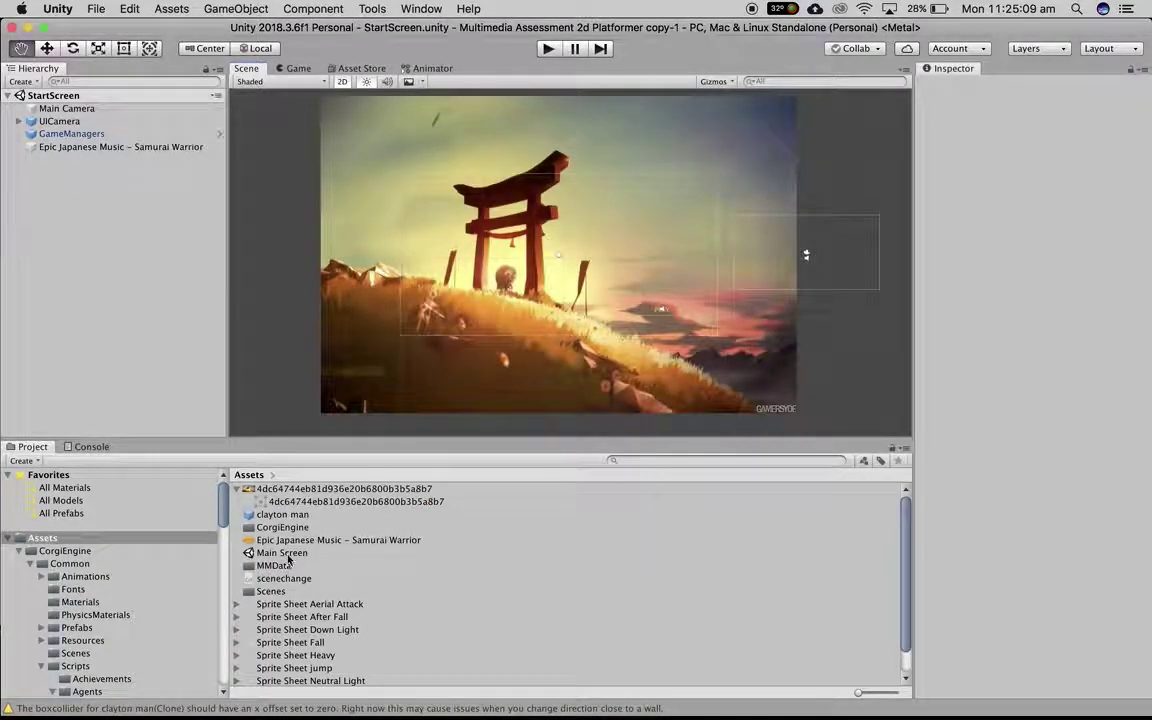
{"action": "double_click", "coordinate": [282, 553]}
{"action": "left_click", "coordinate": [40, 108]}
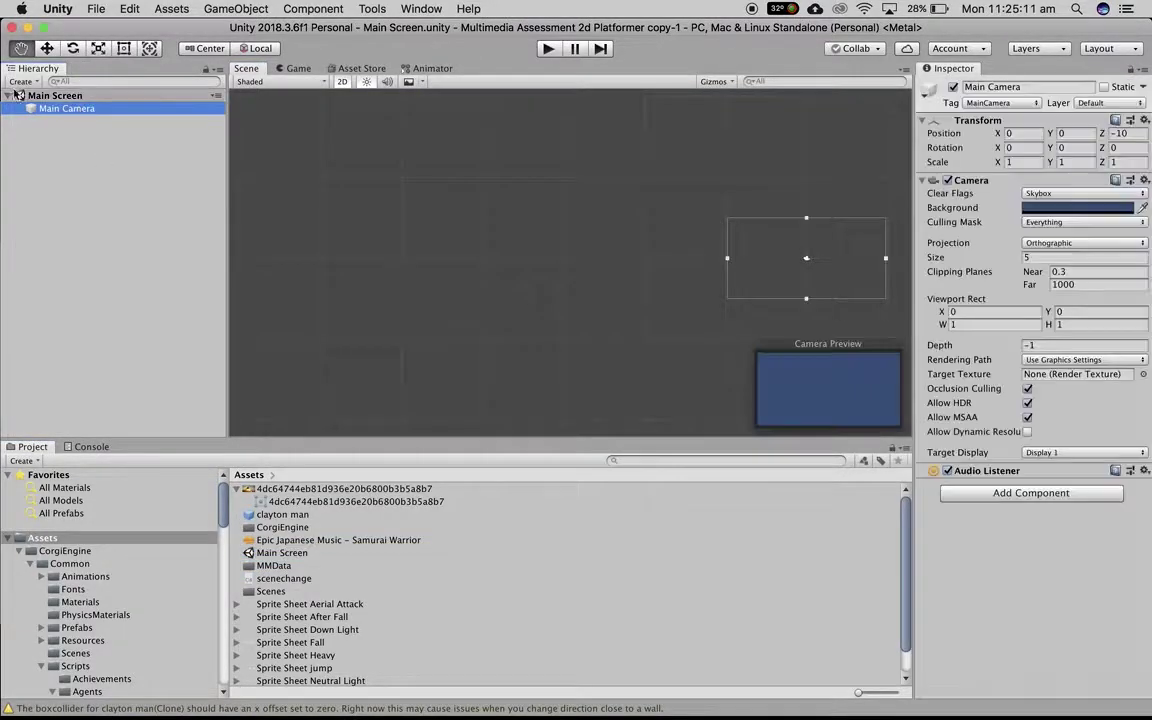
Search the project assets for "start screen" and open the StartScreen scene.
{"action": "left_click", "coordinate": [741, 460]}
{"action": "type", "text": "start"}
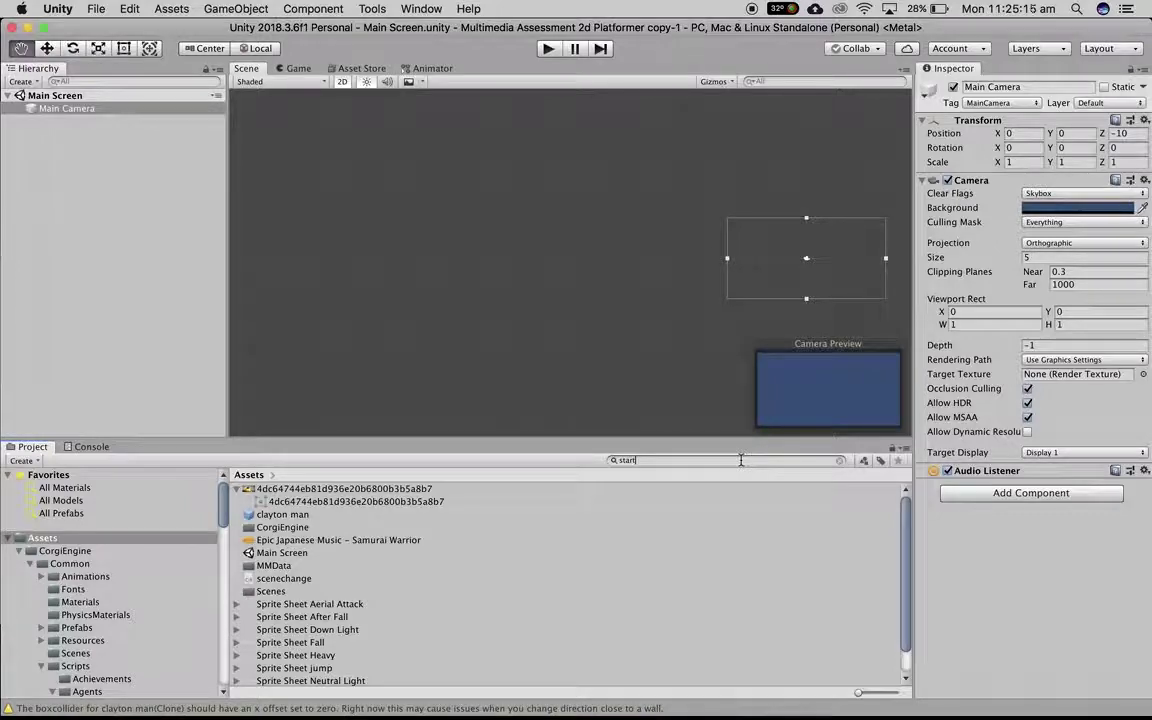
{"action": "type", "text": " screen"}
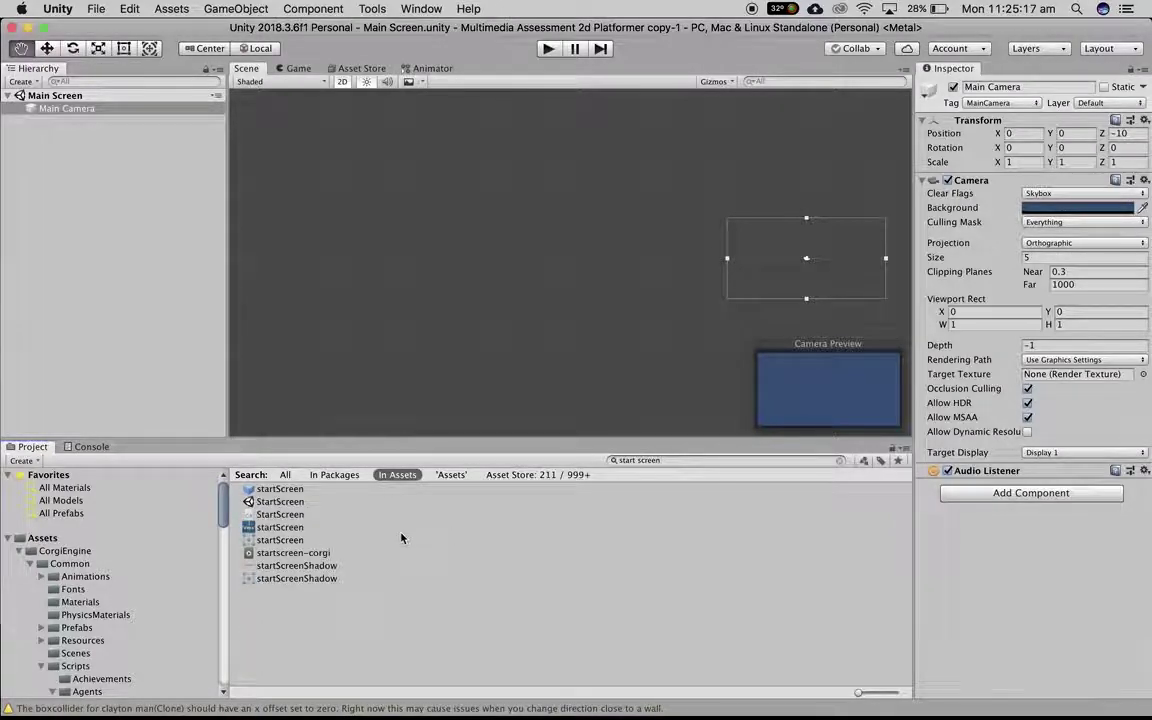
{"action": "double_click", "coordinate": [278, 501]}
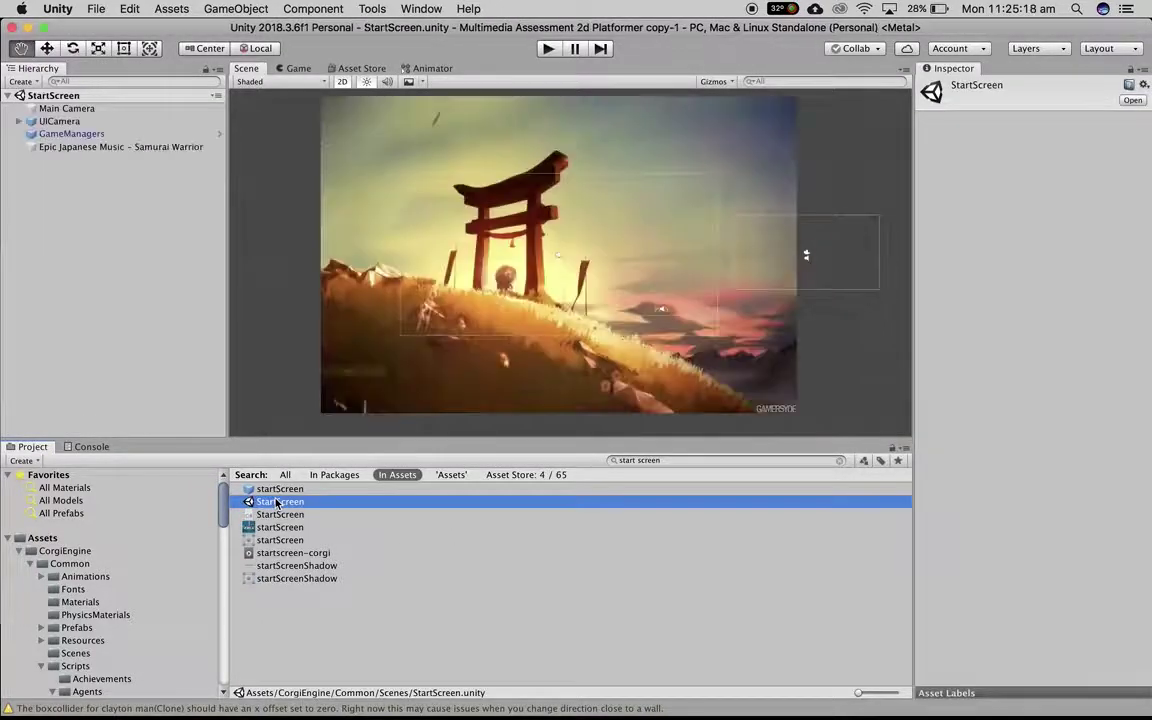
Reopen the build settings and add the StartScreen scene from the project assets to the scenes in the build.
{"action": "left_click", "coordinate": [97, 8]}
{"action": "left_click", "coordinate": [170, 180]}
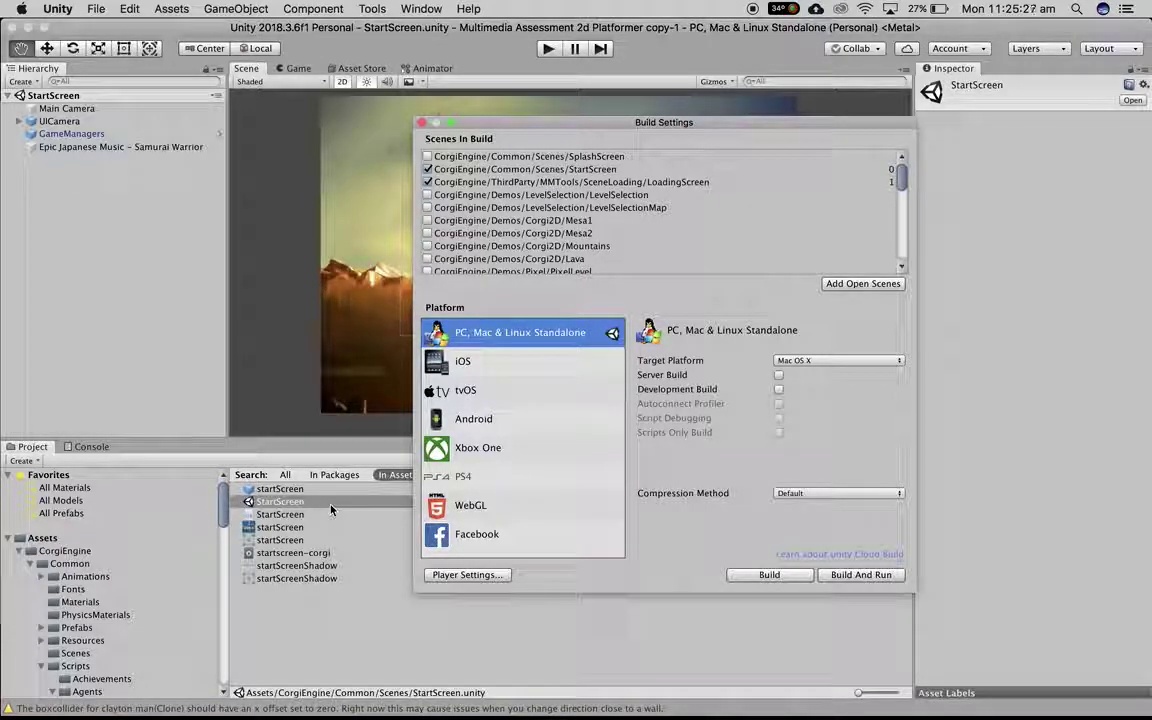
{"action": "left_click_drag", "start_coordinate": [293, 510], "coordinate": [628, 218]}
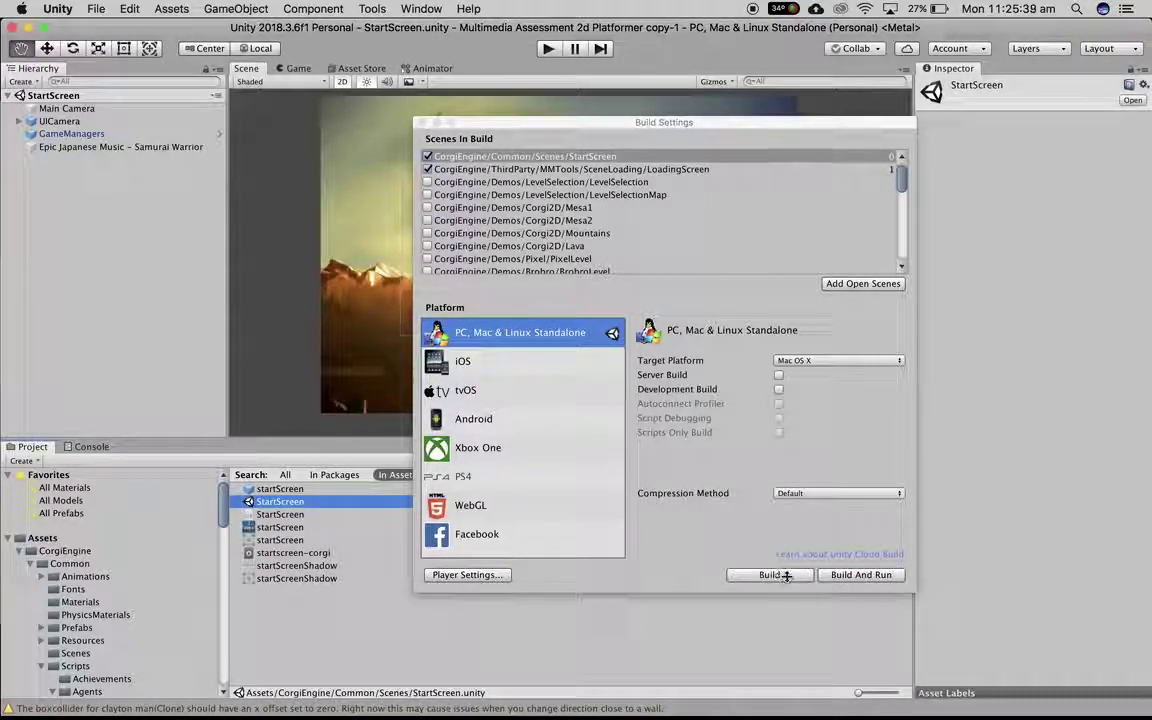
Build and run the Mac OS X standalone game, saving it as "clayton ninja 1" in the project folder.
{"action": "left_click", "coordinate": [836, 575]}
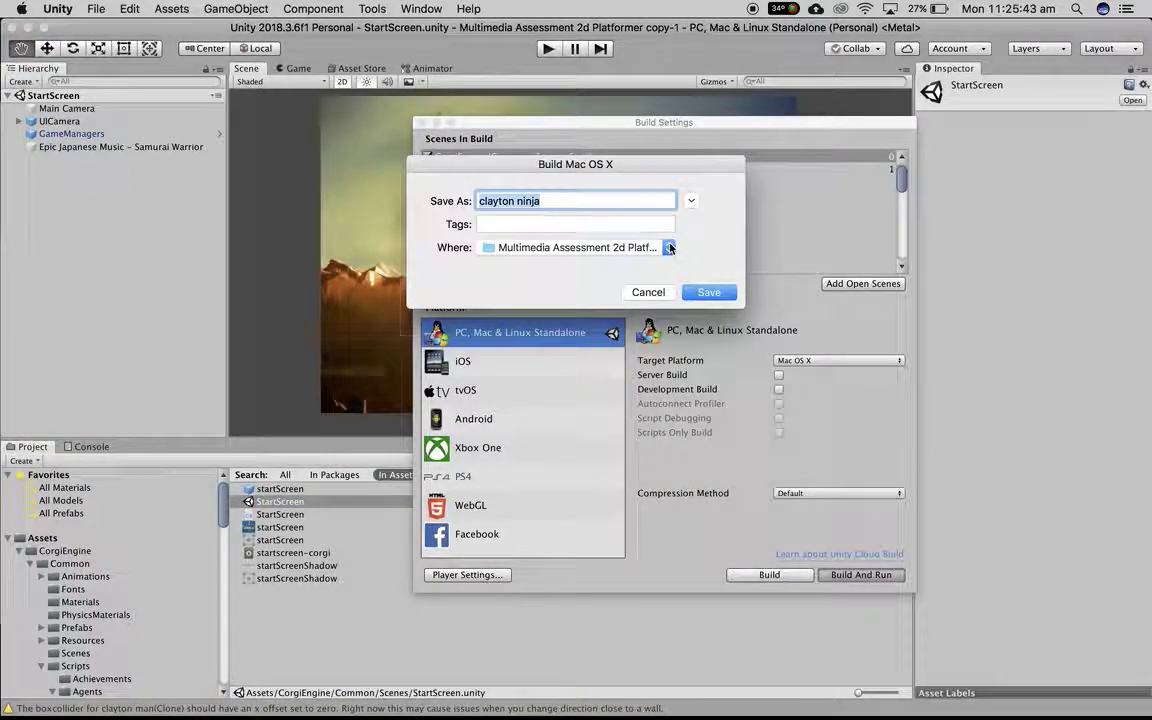
{"action": "left_click", "coordinate": [630, 247]}
{"action": "left_click", "coordinate": [707, 224]}
{"action": "left_click", "coordinate": [586, 200]}
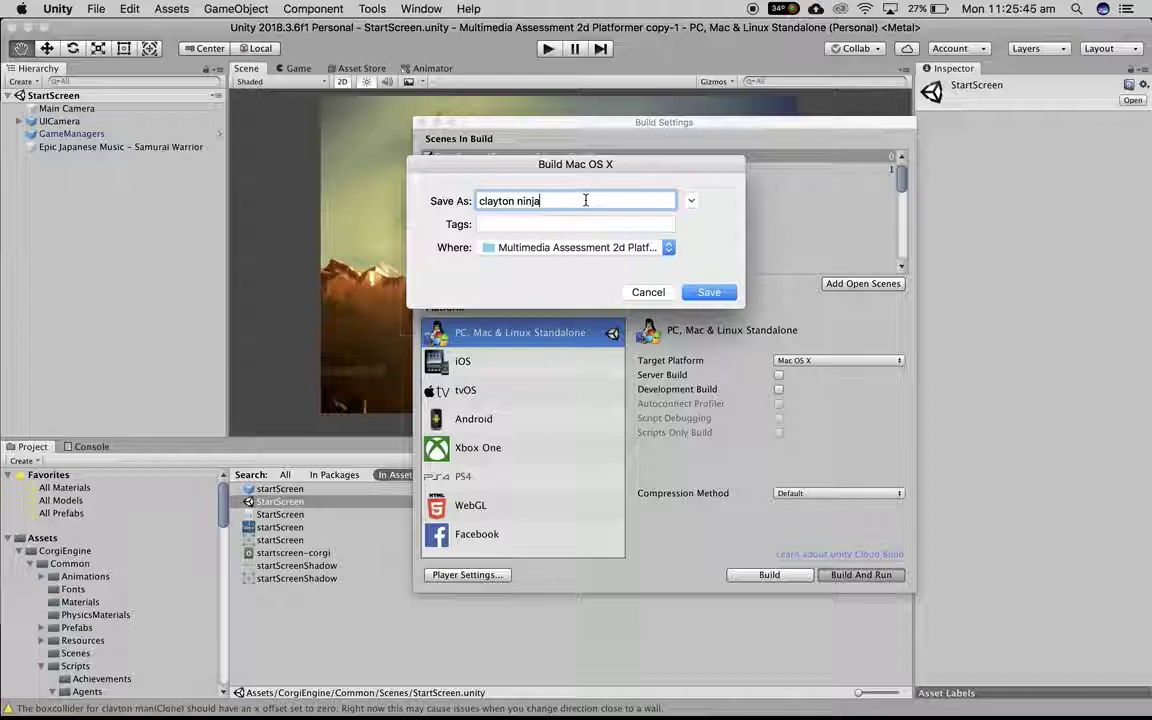
{"action": "type", "text": "1"}
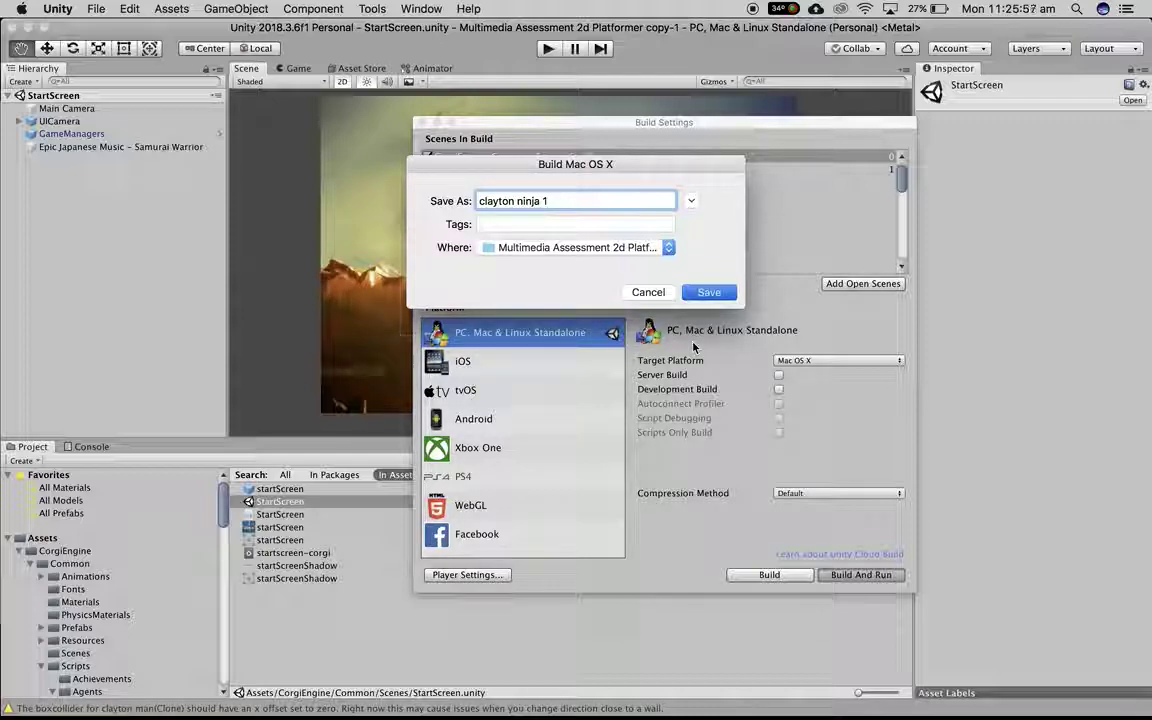
{"action": "key", "text": "Return"}
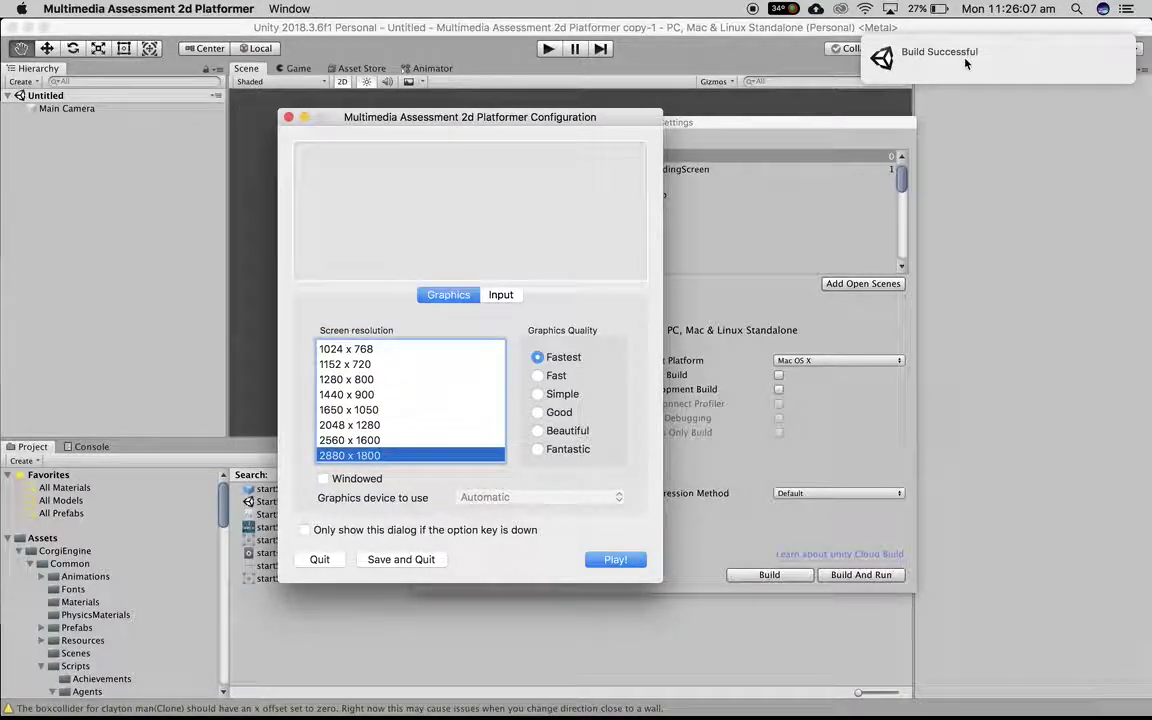
Launch the built game at 2880 x 1800 with Fastest graphics quality and test moving a character in the four-player level.
{"action": "left_click", "coordinate": [603, 558]}
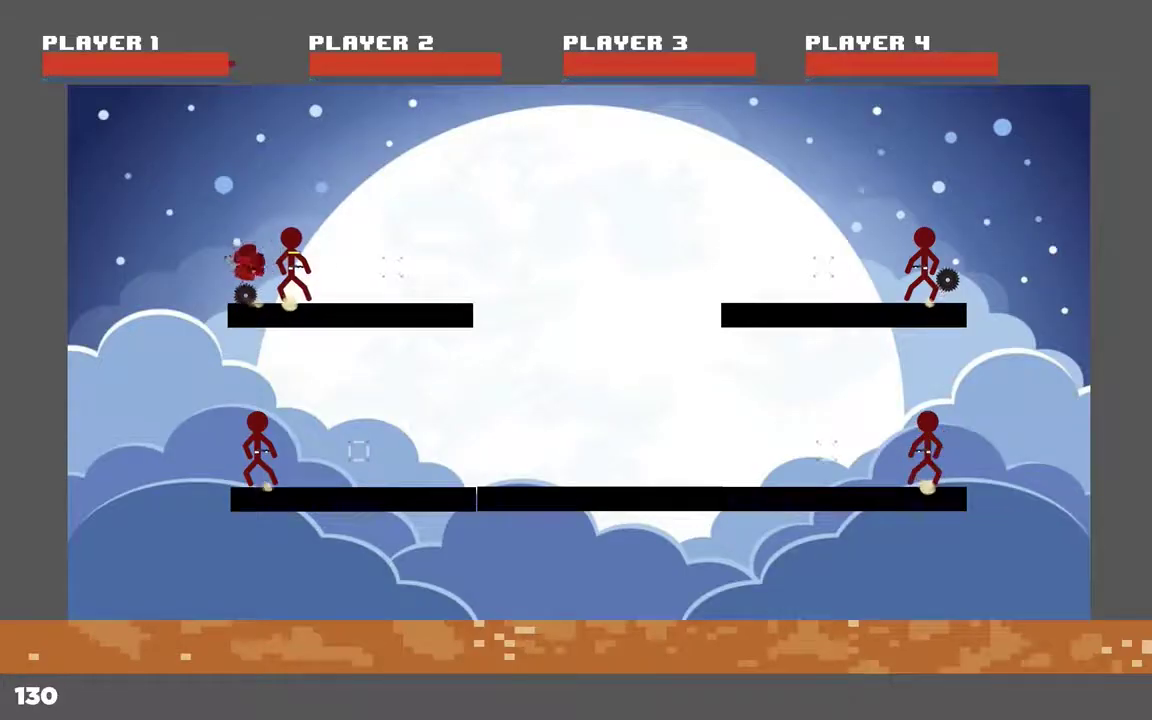
{"action": "key", "text": "d"}
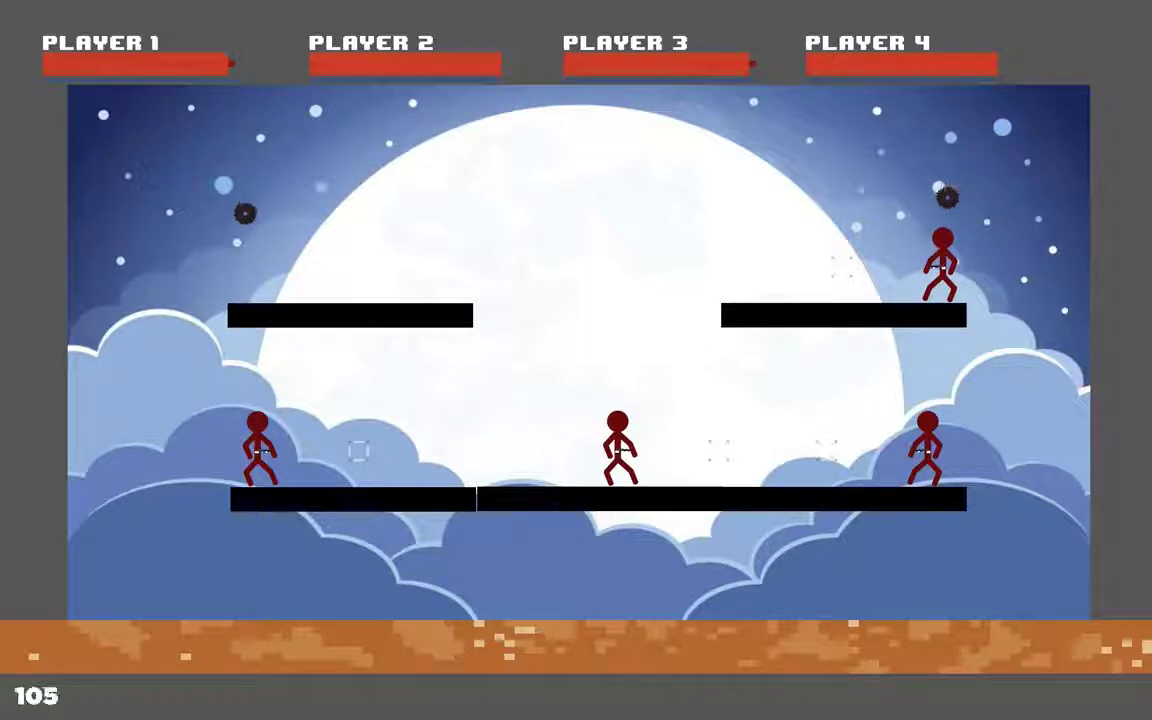
Force quit the running Multimedia Assessment 2d Platformer game and close the Force Quit Applications window.
{"action": "key", "text": "super+alt+Escape"}
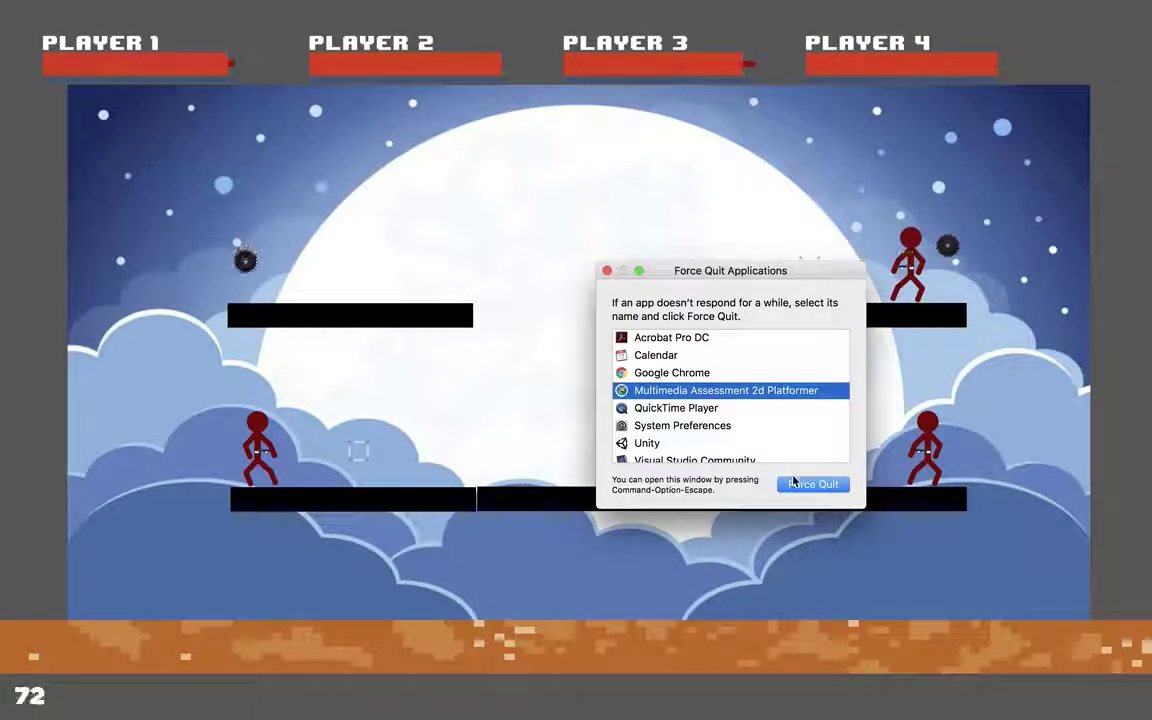
{"action": "left_click", "coordinate": [796, 490]}
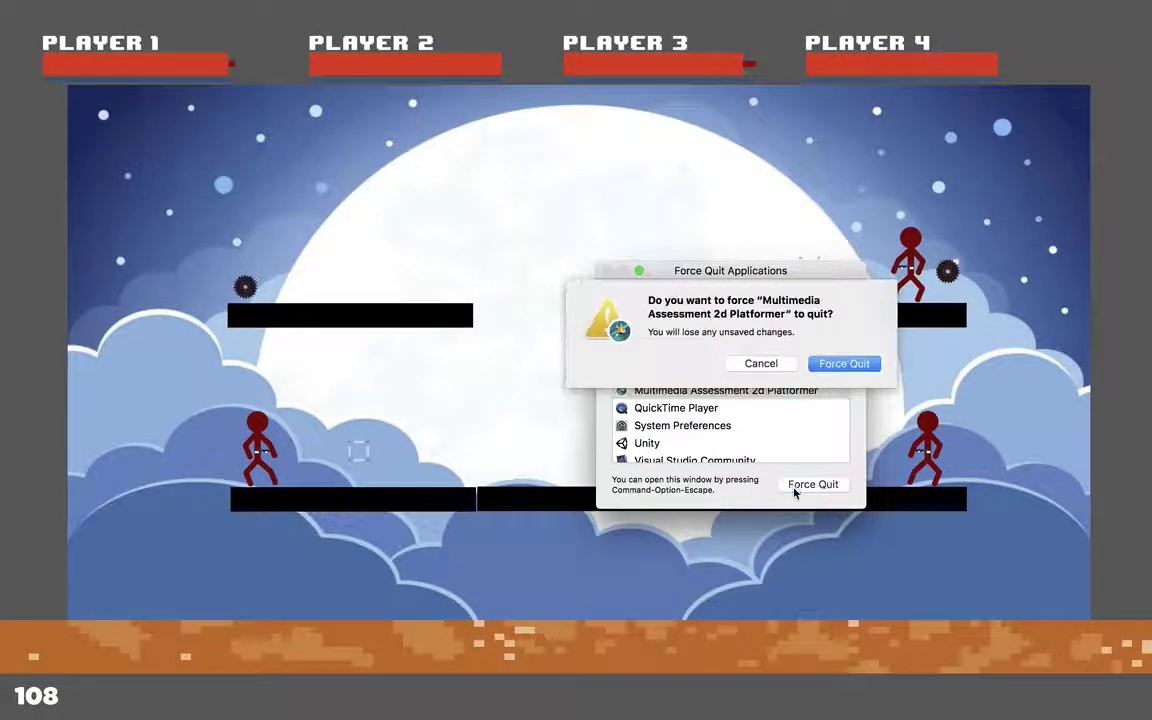
{"action": "left_click", "coordinate": [854, 365]}
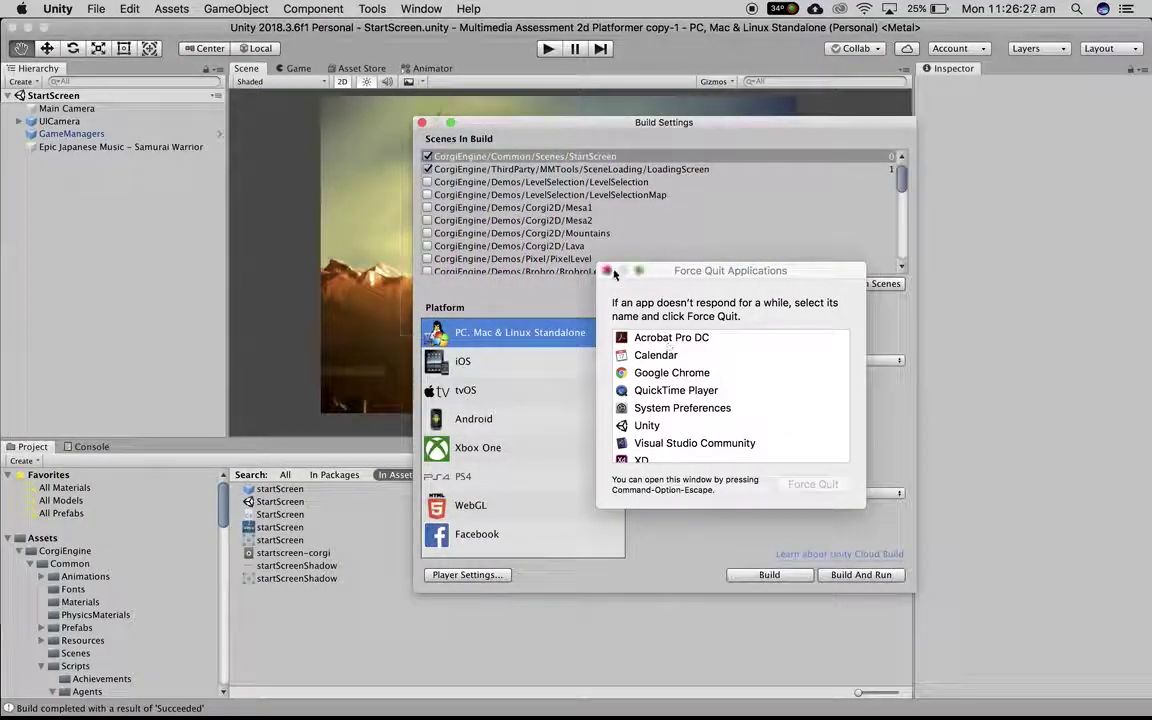
{"action": "left_click", "coordinate": [600, 265]}
Close the build settings, minimize the Unity editor and dismiss the Adobe ID sign-in window.
{"action": "left_click", "coordinate": [421, 123]}
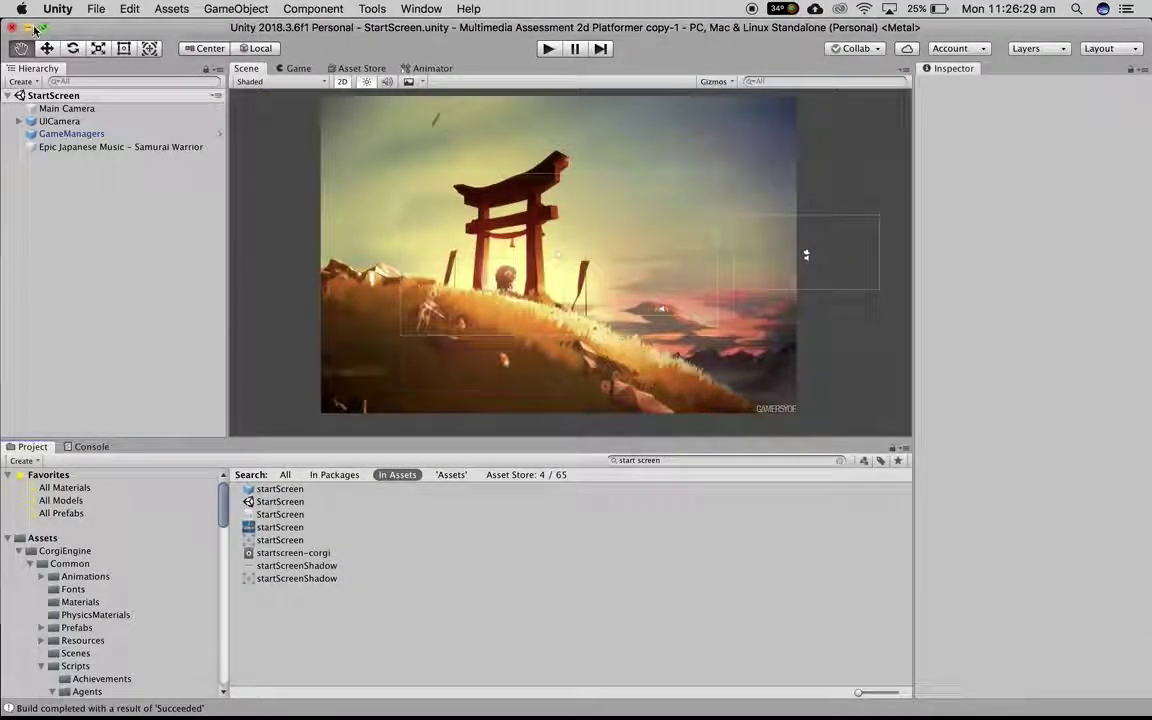
{"action": "left_click", "coordinate": [27, 28]}
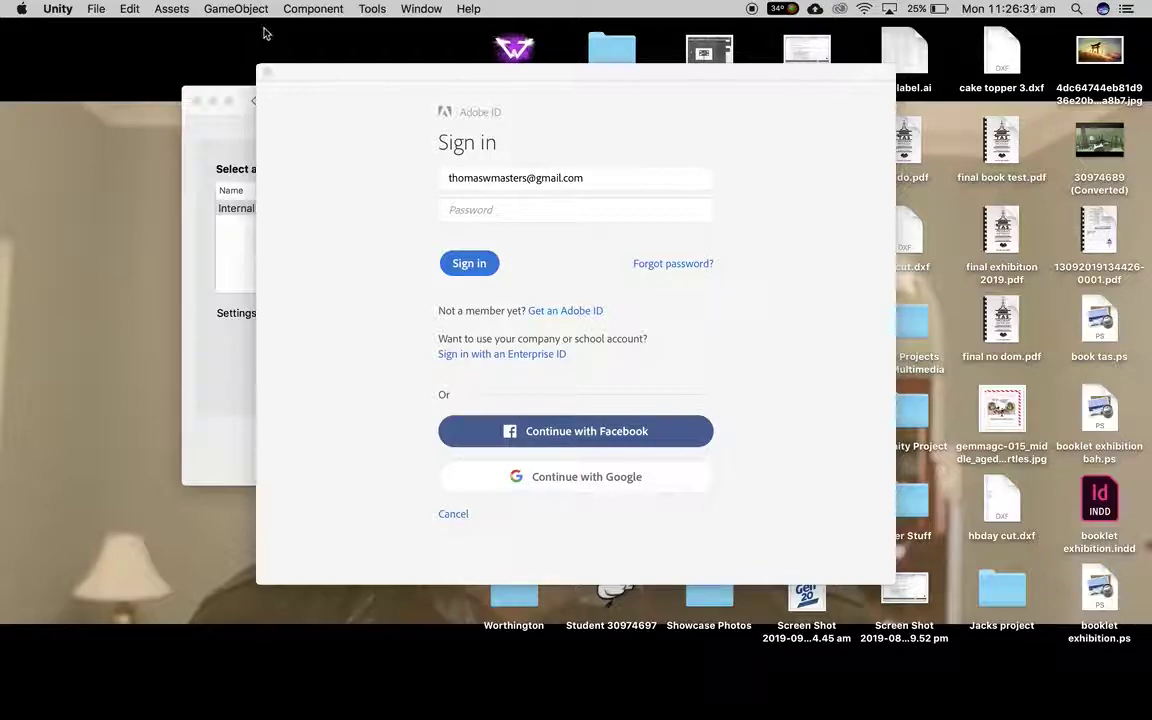
{"action": "left_click", "coordinate": [264, 73]}
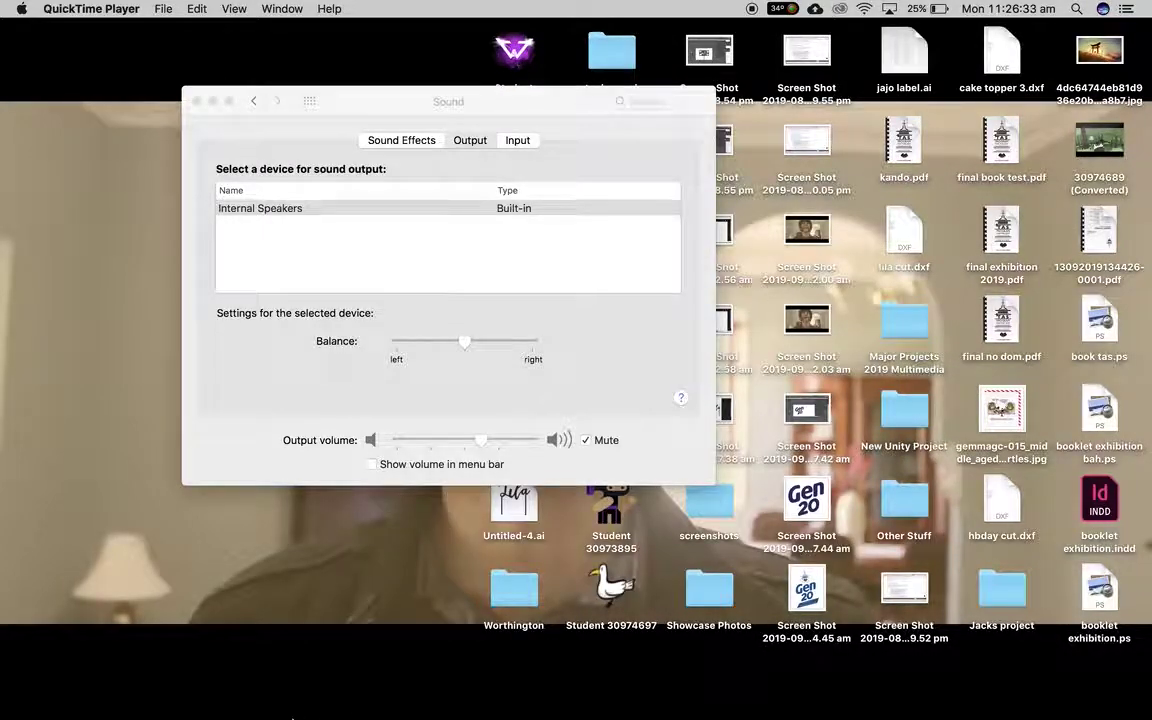
Switch to Finder and open the Downloads folder.
{"action": "mouse_move", "coordinate": [280, 697]}
{"action": "left_click", "coordinate": [213, 692]}
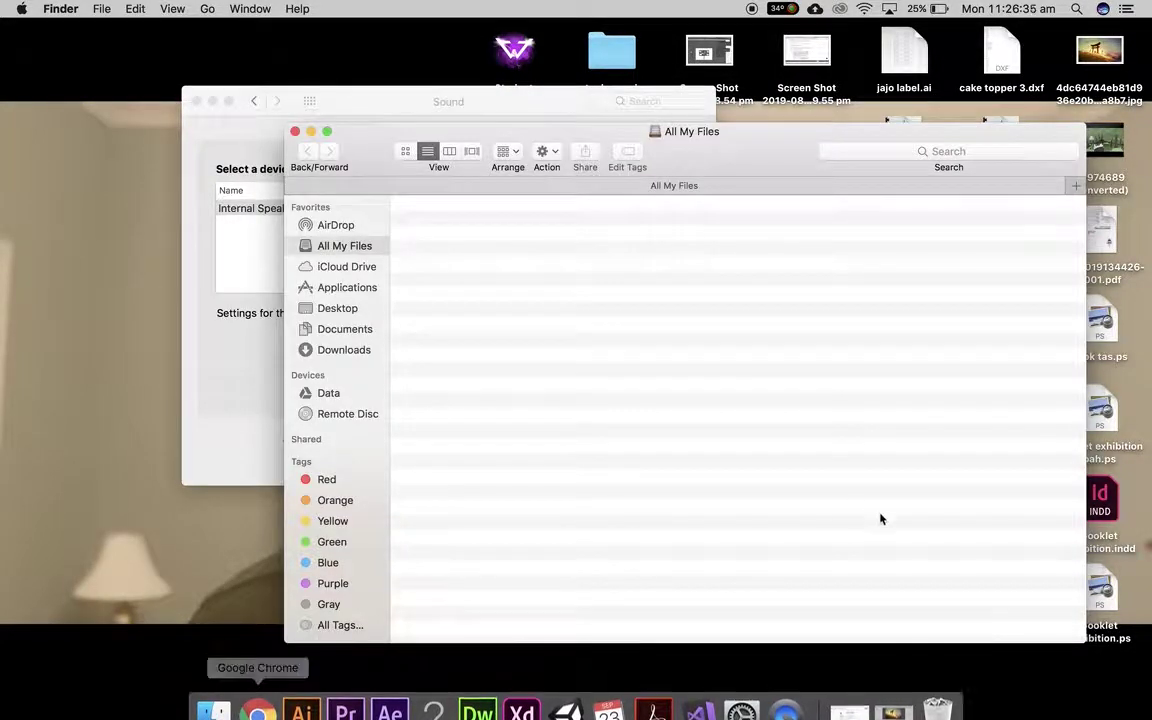
{"action": "left_click", "coordinate": [349, 310]}
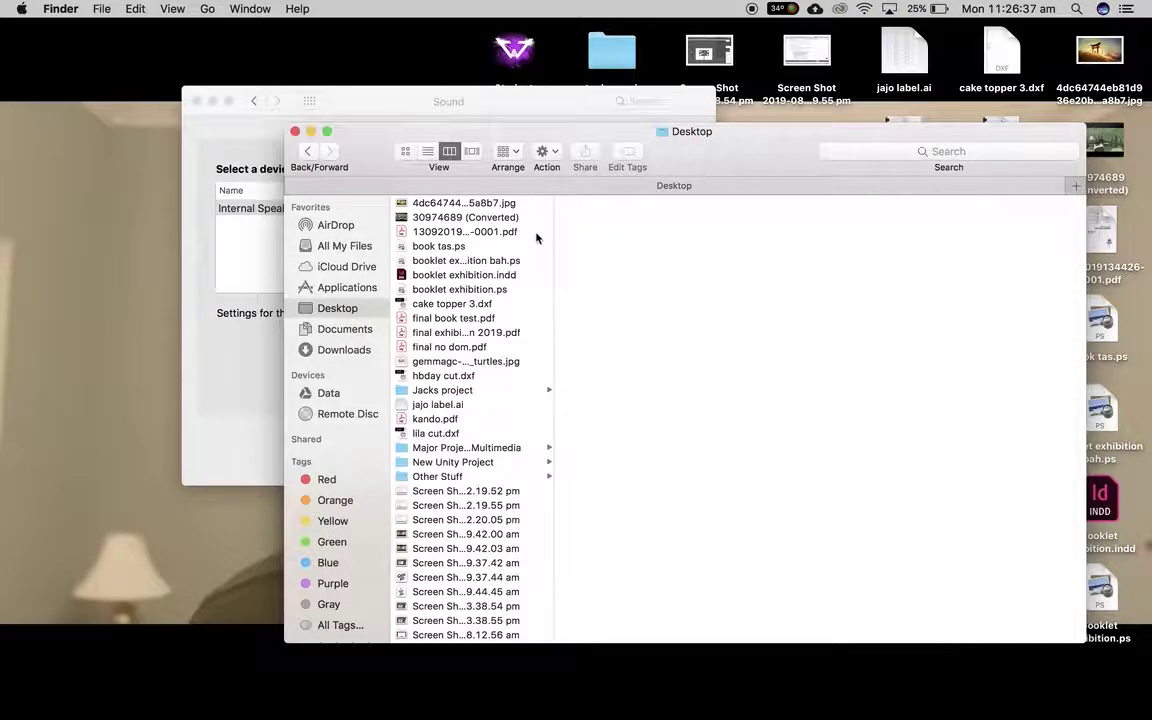
{"action": "left_click", "coordinate": [338, 351]}
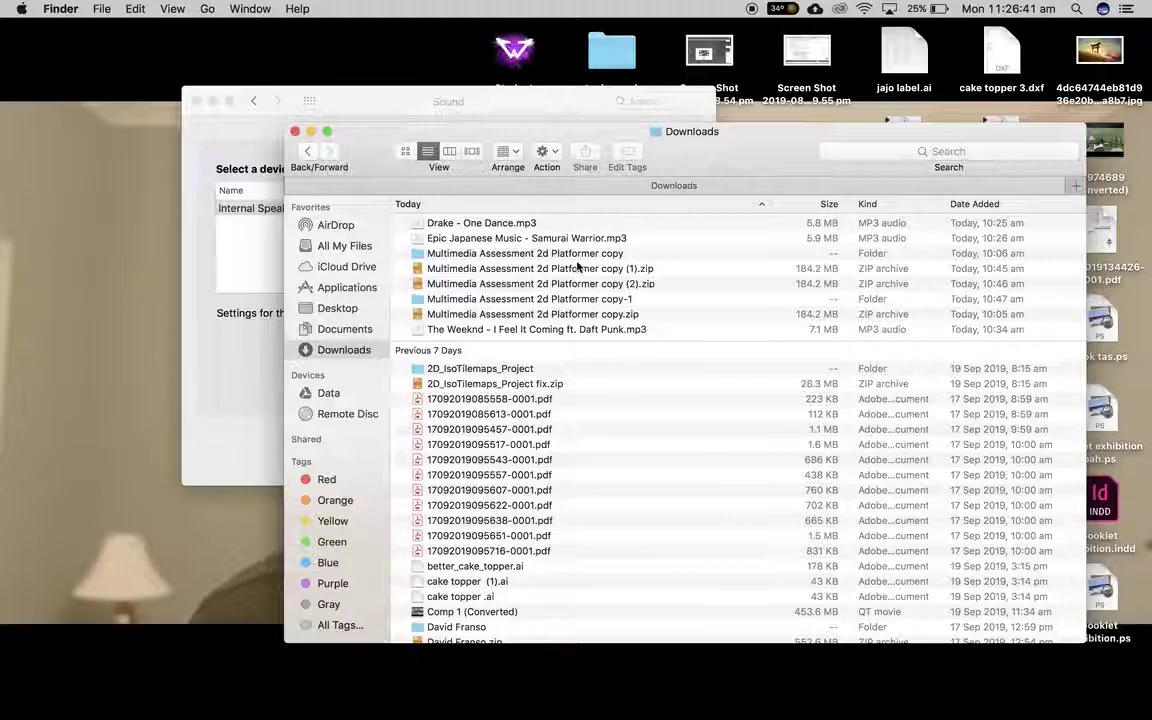
{"action": "left_click", "coordinate": [585, 256]}
{"action": "left_click", "coordinate": [172, 8]}
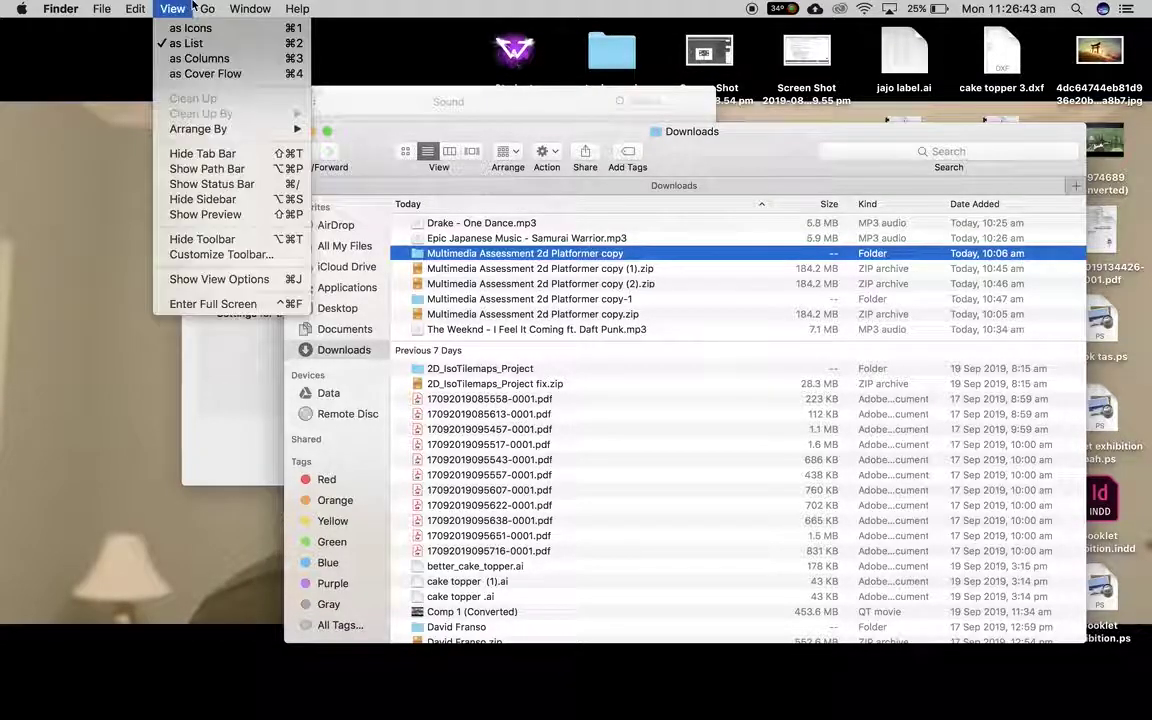
{"action": "left_click", "coordinate": [250, 154]}
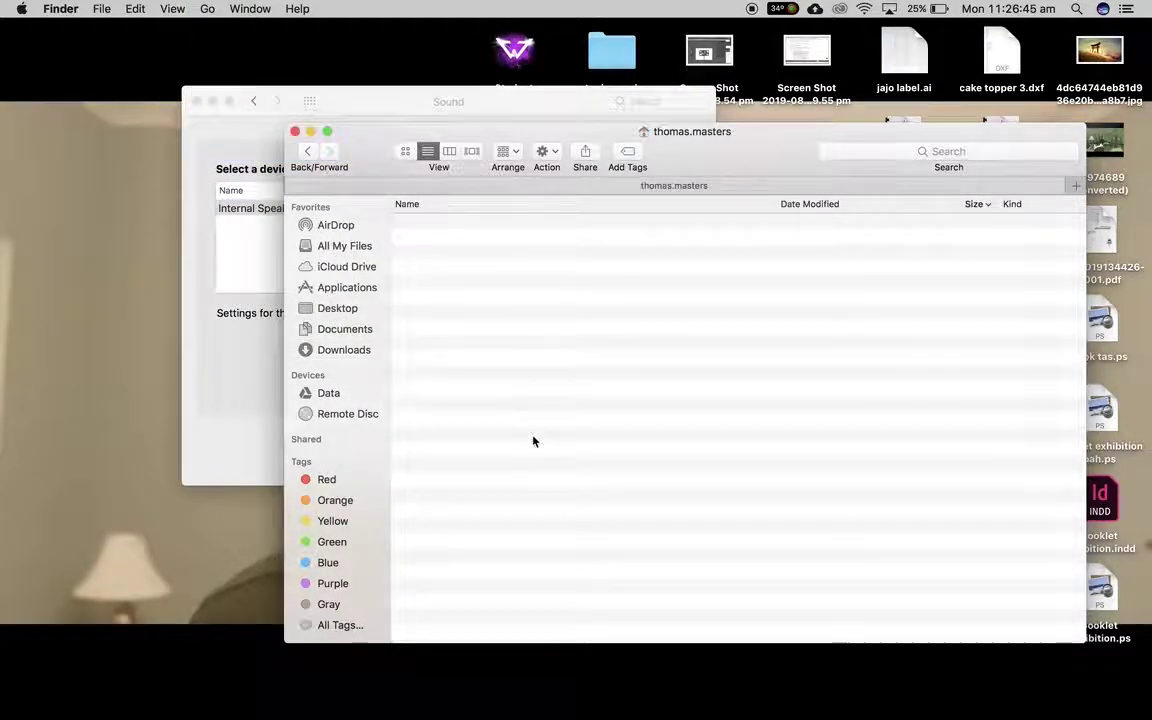
{"action": "left_click", "coordinate": [207, 8]}
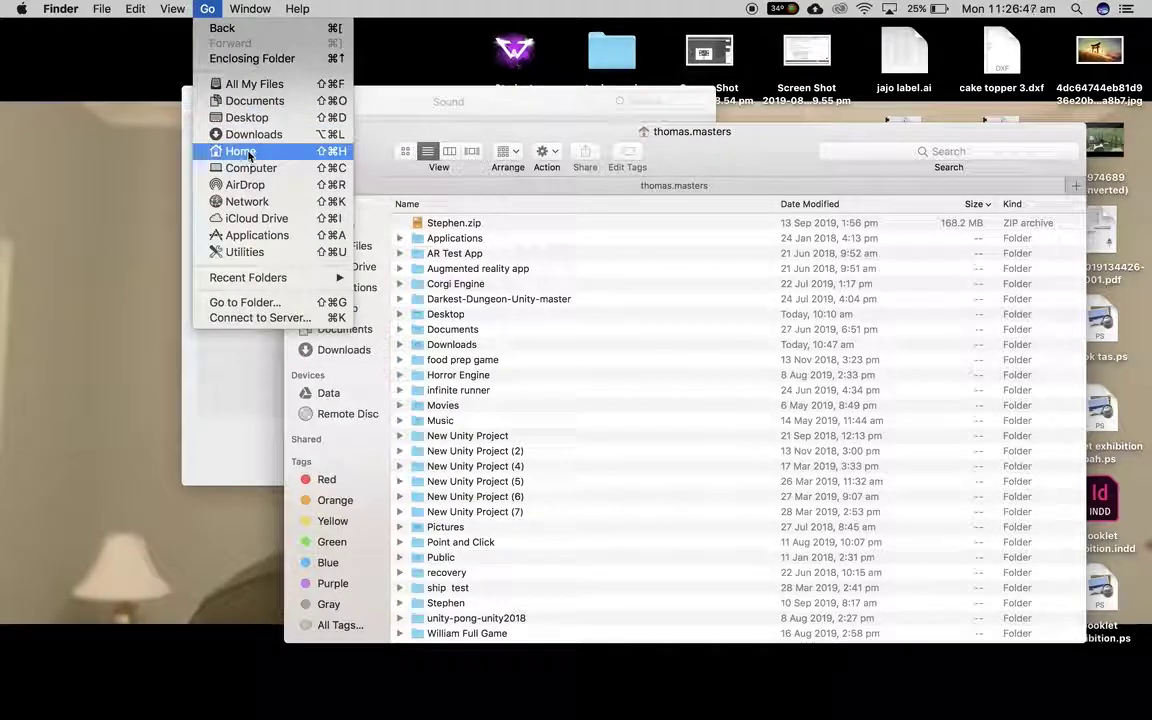
{"action": "left_click", "coordinate": [507, 444]}
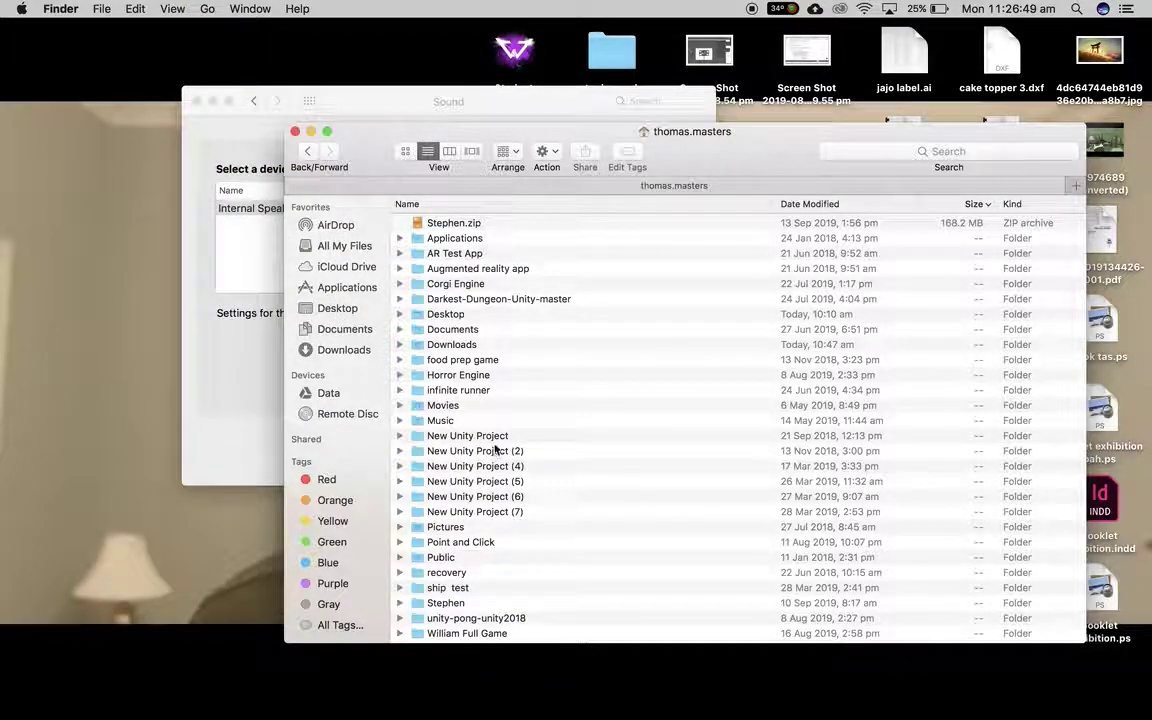
{"action": "left_click", "coordinate": [309, 153]}
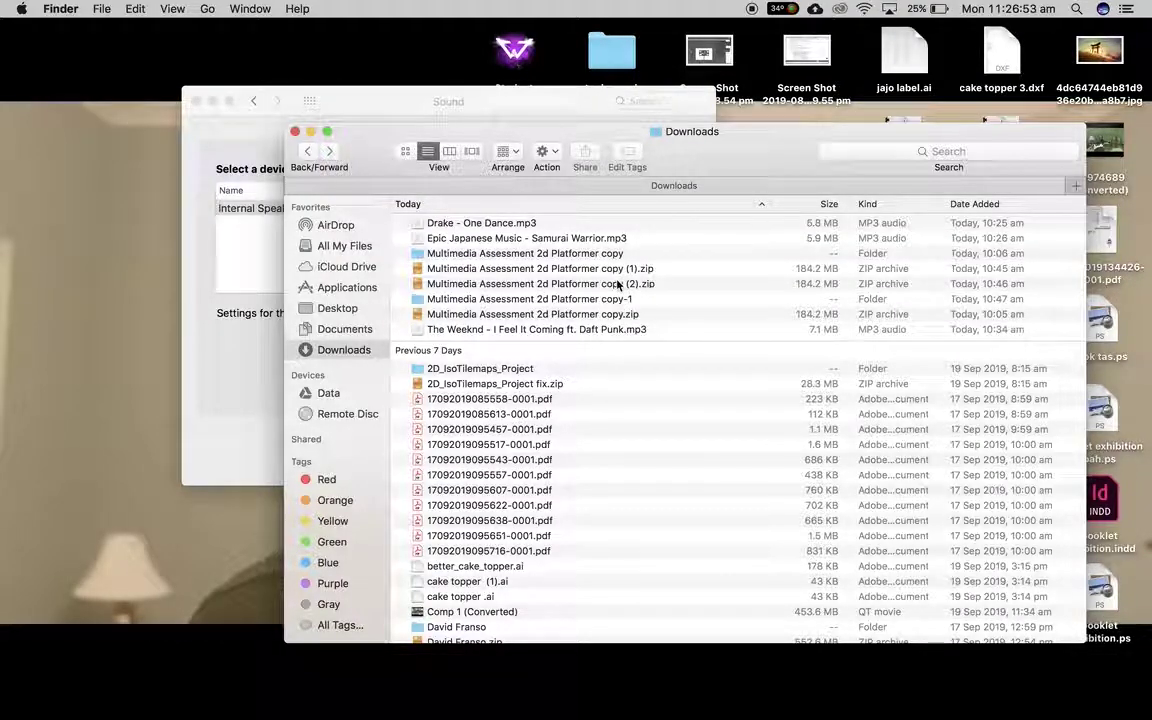
Open the "Multimedia Assessment 2d Platformer copy-1" project folder and display its contents as icons.
{"action": "double_click", "coordinate": [619, 300]}
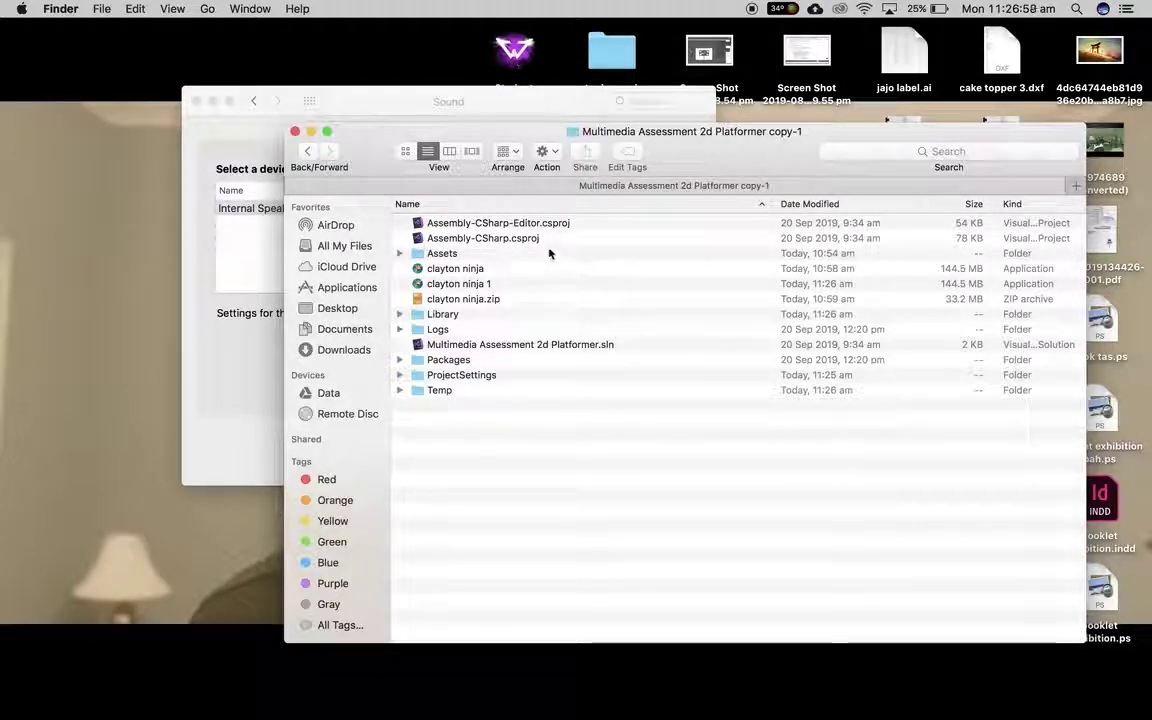
{"action": "left_click", "coordinate": [446, 255]}
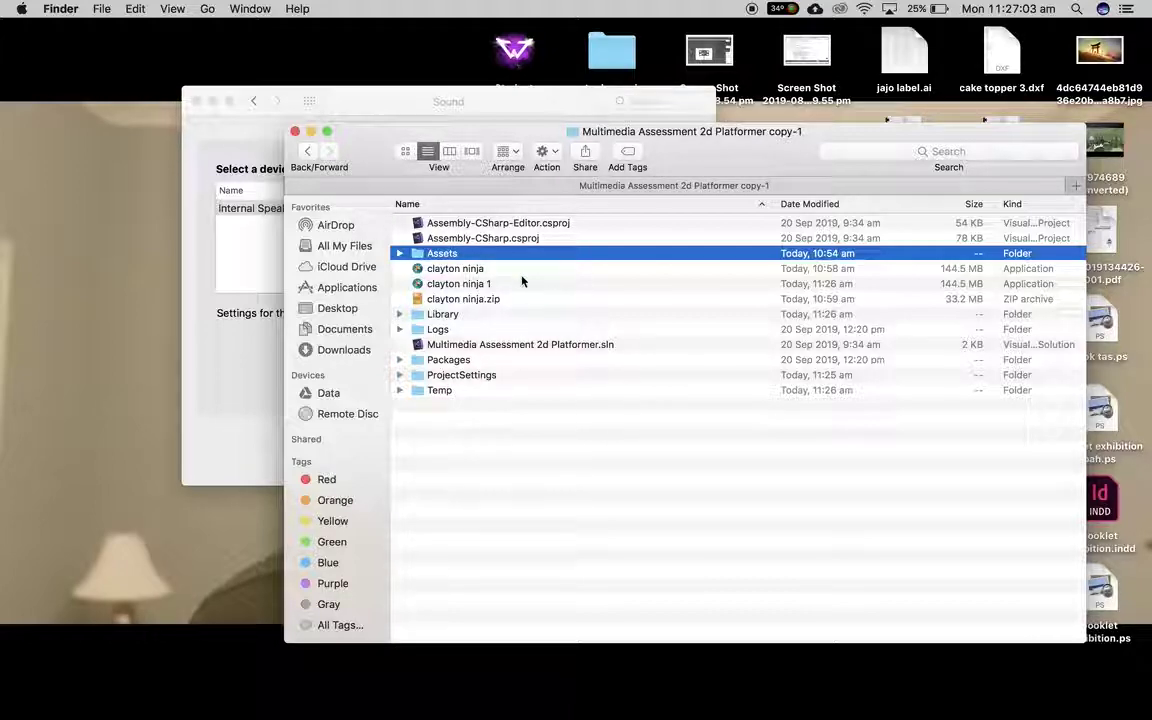
{"action": "left_click", "coordinate": [435, 270]}
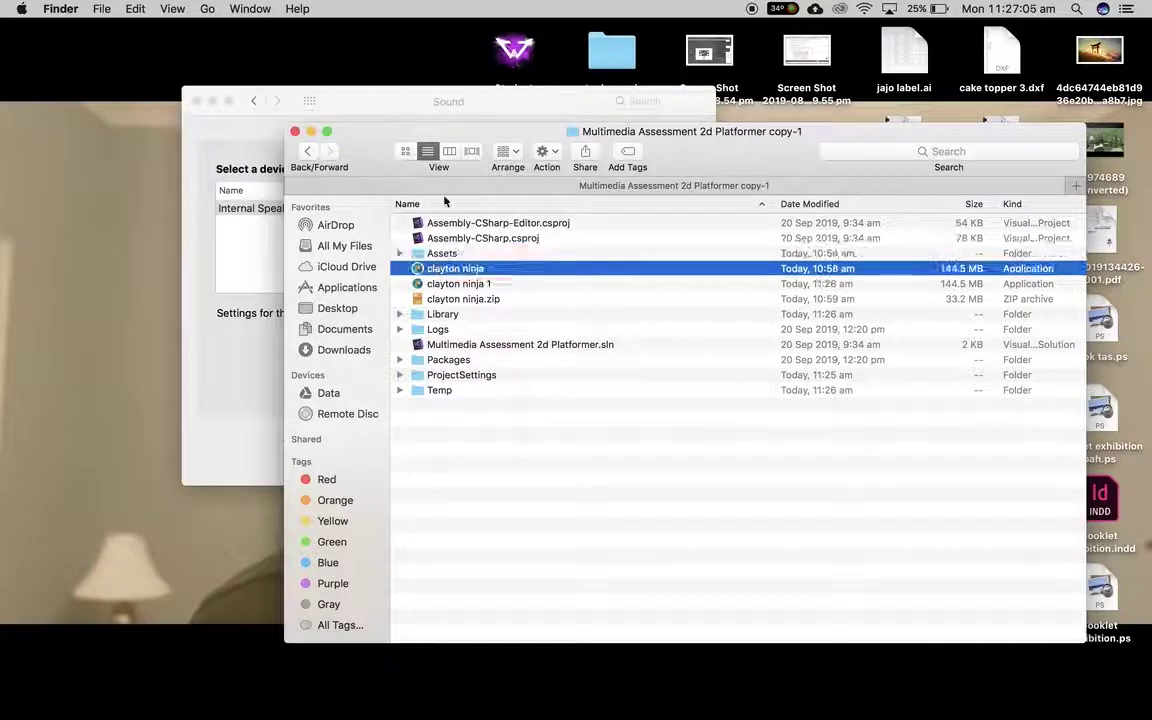
{"action": "left_click", "coordinate": [405, 151]}
{"action": "left_click", "coordinate": [757, 285]}
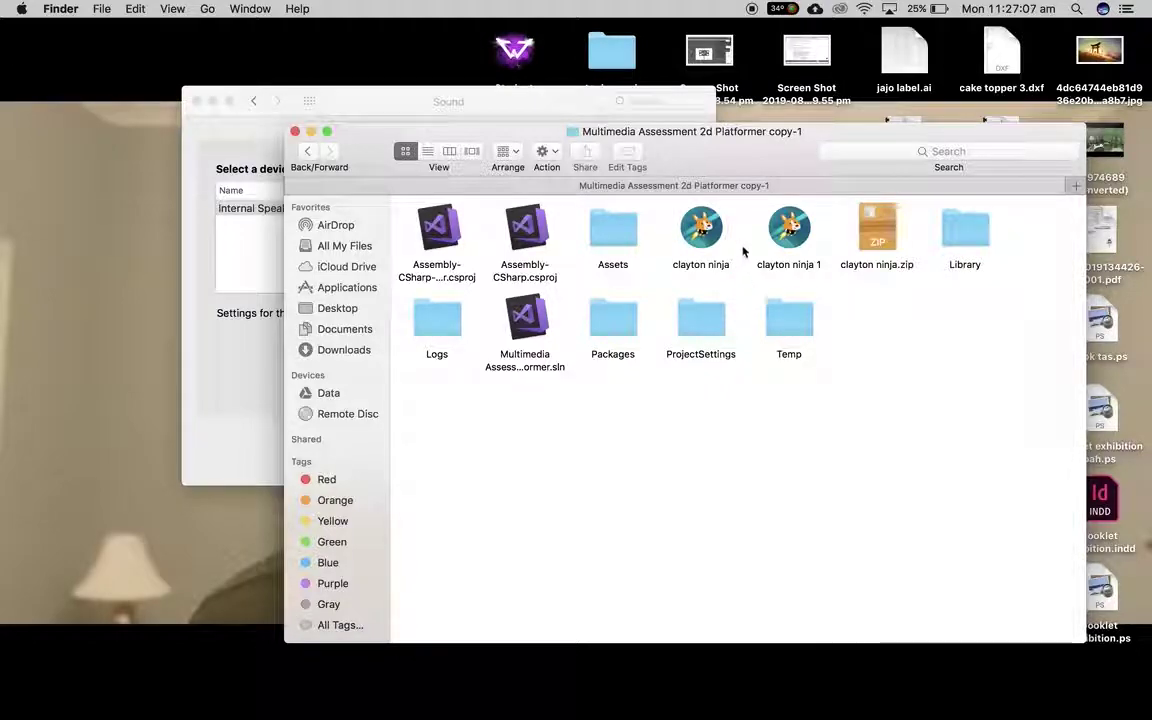
Check the file size of the "clayton ninja 1" application in its file information, closing the information window when done.
{"action": "left_click", "coordinate": [796, 236]}
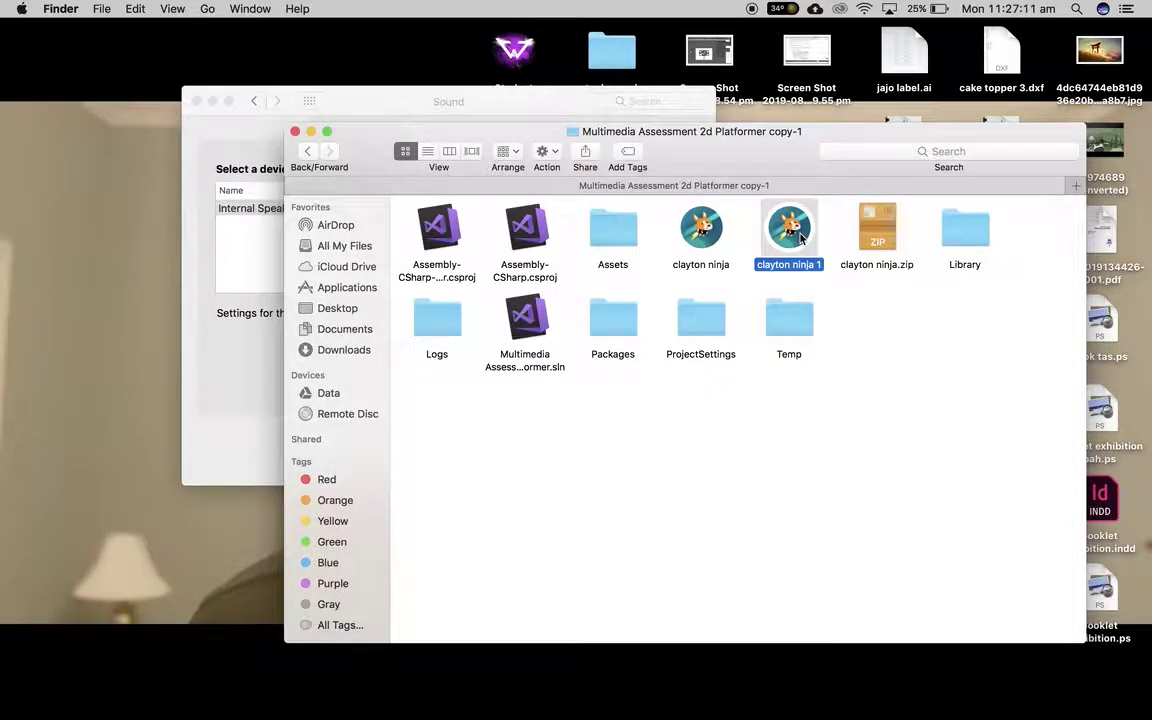
{"action": "right_click", "coordinate": [800, 236]}
{"action": "left_click", "coordinate": [836, 303]}
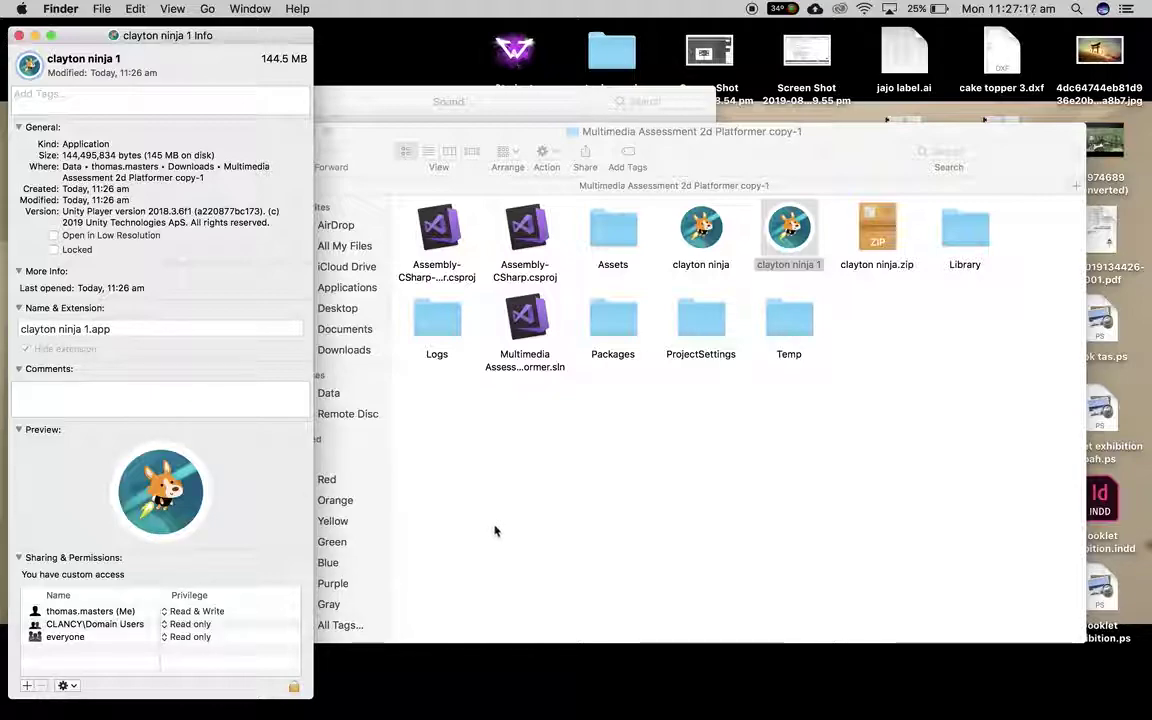
{"action": "left_click", "coordinate": [527, 543]}
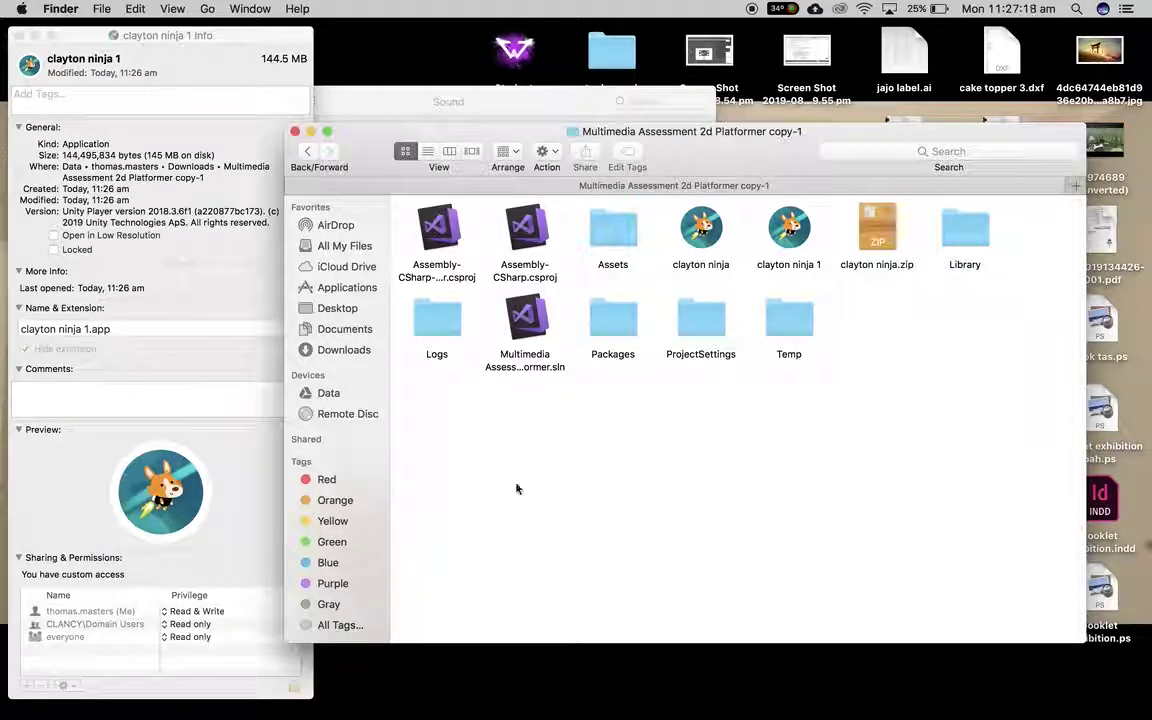
{"action": "left_click", "coordinate": [20, 35]}
Compress the "clayton ninja 1" application into a ZIP archive in the project folder.
{"action": "left_click", "coordinate": [803, 250]}
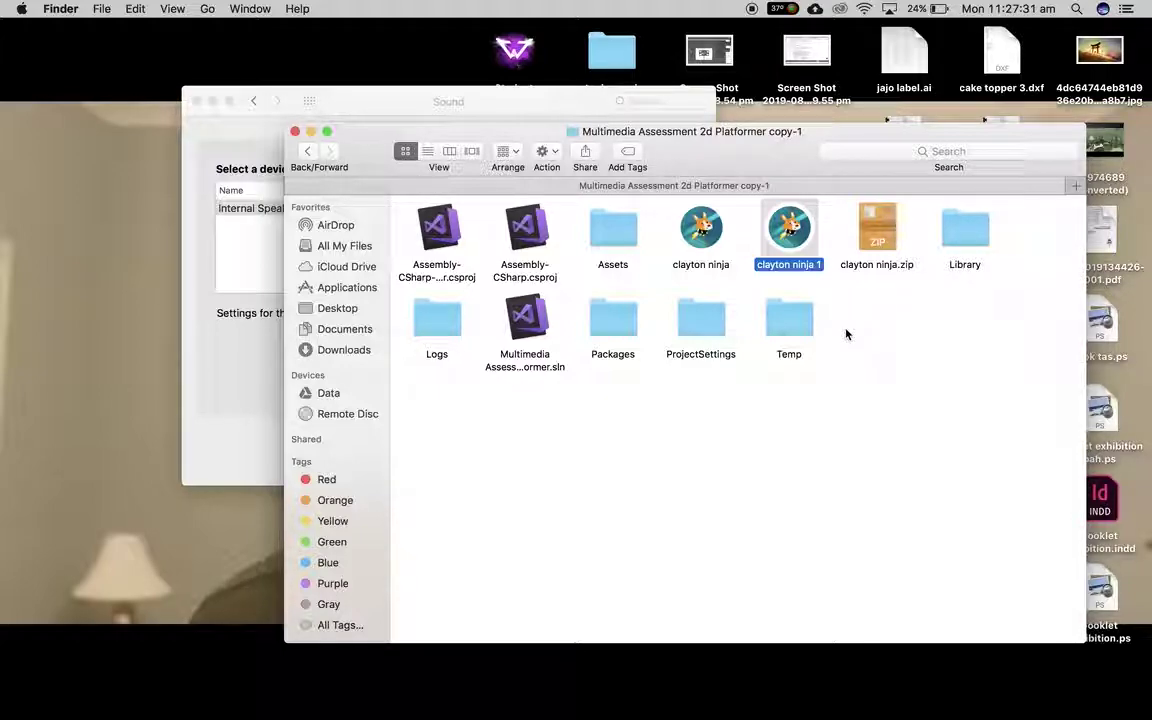
{"action": "right_click", "coordinate": [783, 240]}
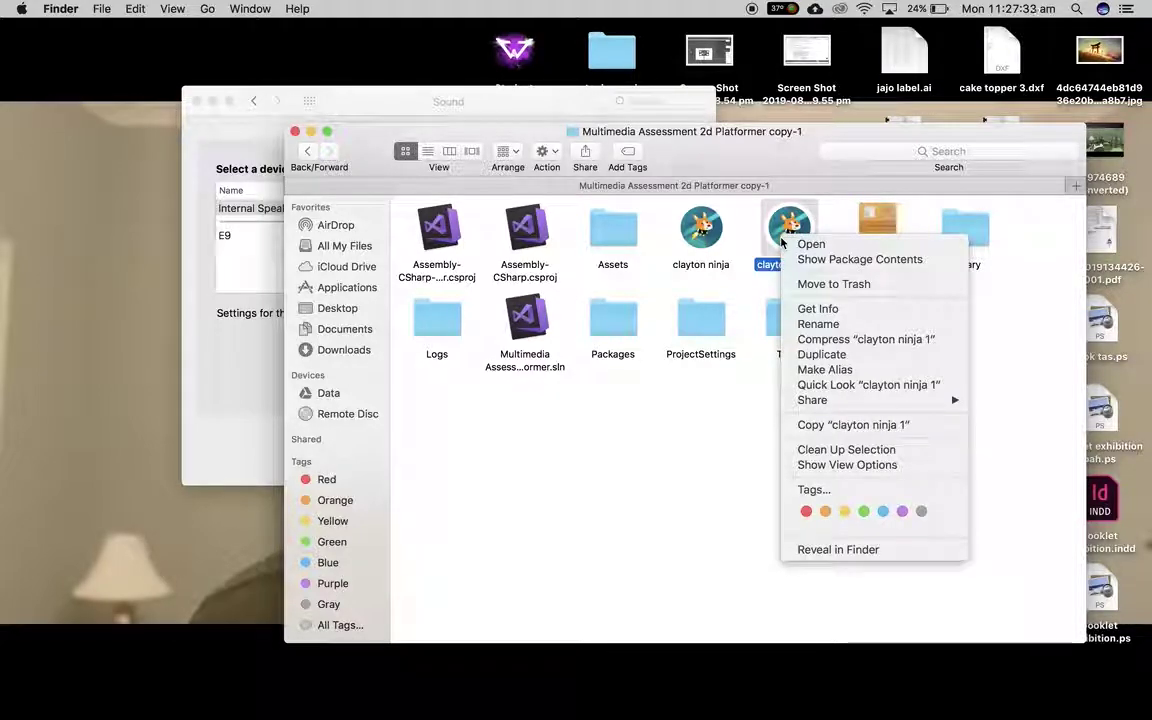
{"action": "left_click", "coordinate": [843, 338]}
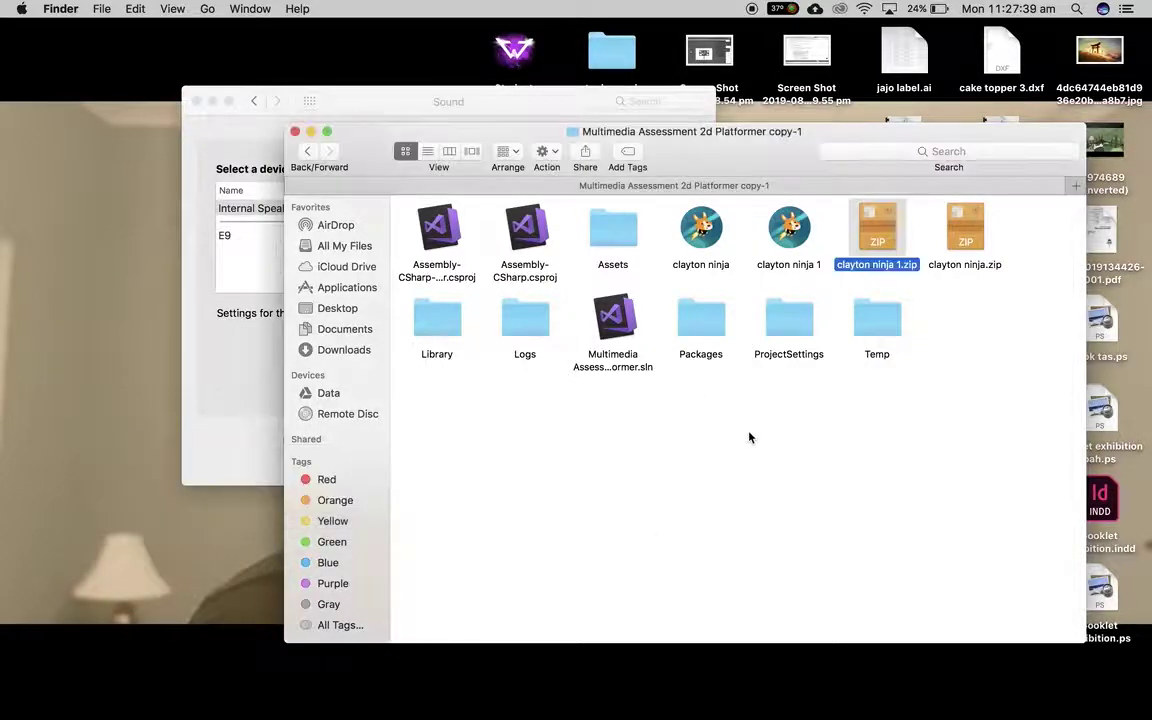
Compare the file information of "clayton ninja 1.zip" with that of the "clayton ninja 1" application, closing each information window.
{"action": "right_click", "coordinate": [882, 220]}
{"action": "left_click", "coordinate": [918, 289]}
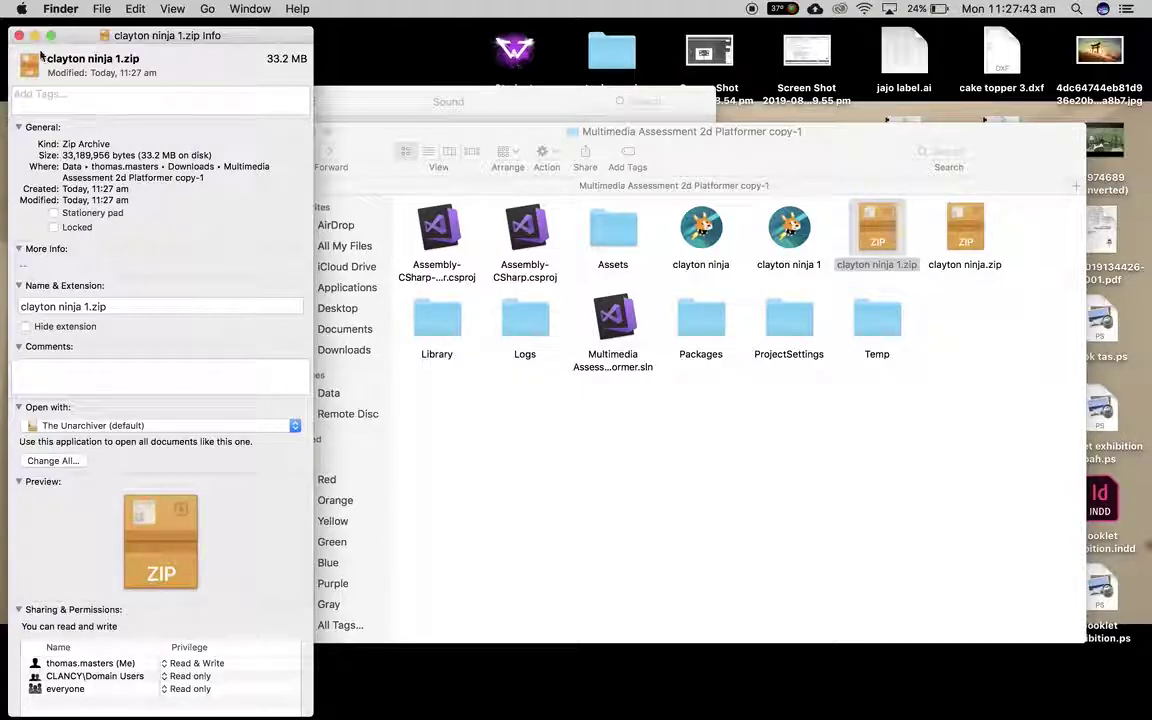
{"action": "left_click", "coordinate": [18, 35]}
{"action": "right_click", "coordinate": [790, 238]}
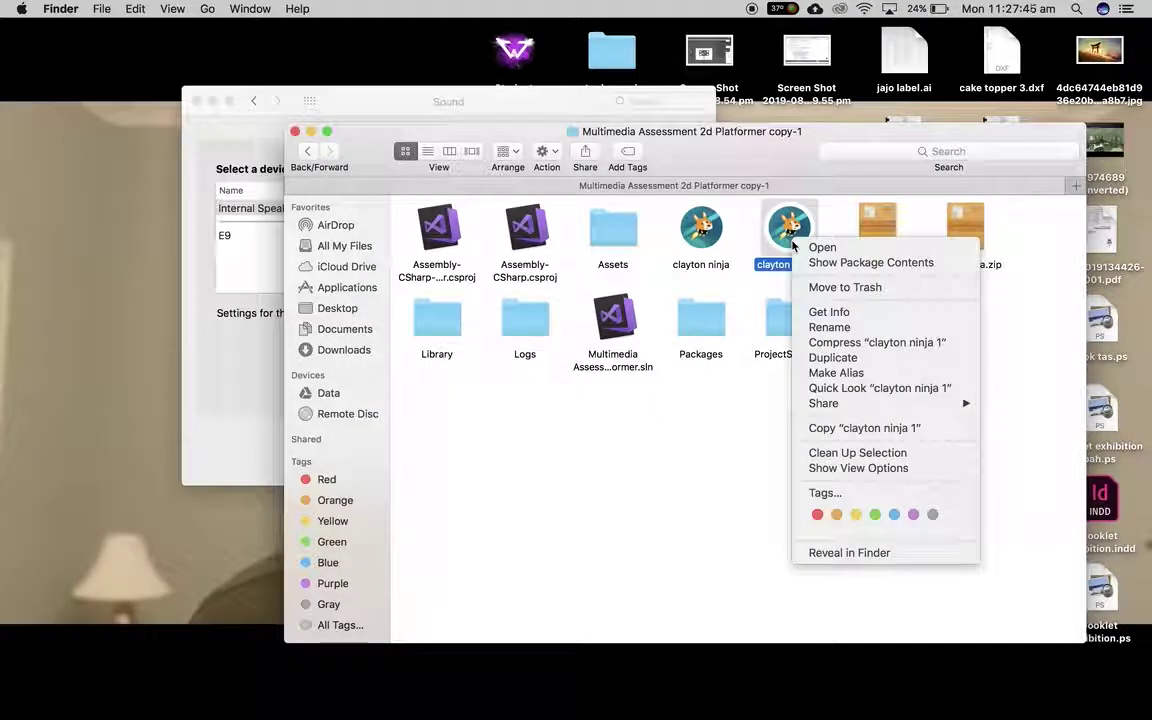
{"action": "left_click", "coordinate": [829, 312]}
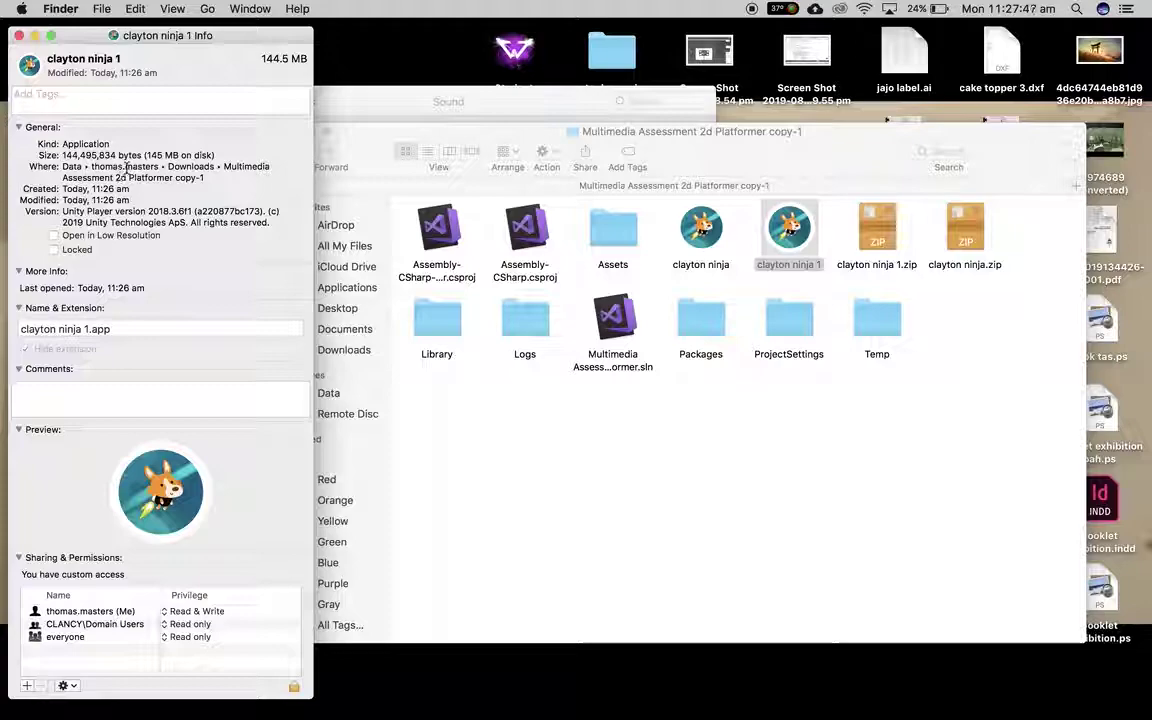
{"action": "left_click", "coordinate": [18, 35]}
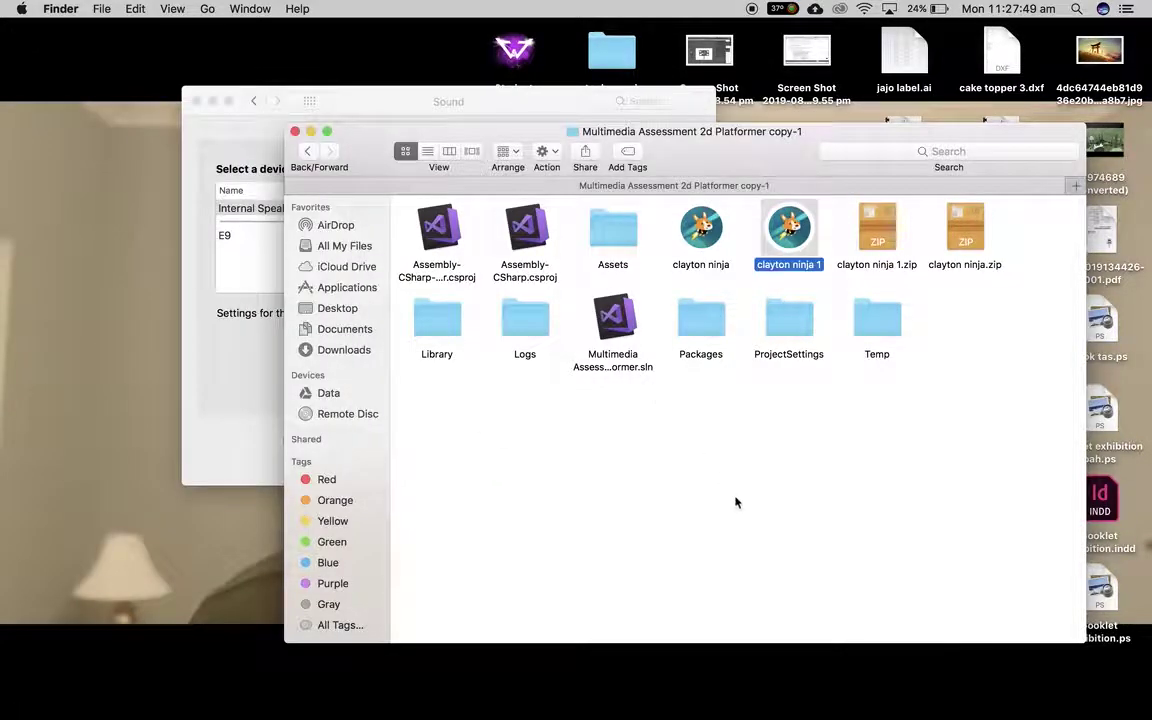
Move the "clayton ninja 1.zip" icon to the empty spot below "clayton ninja.zip" in the project folder.
{"action": "left_click", "coordinate": [740, 500]}
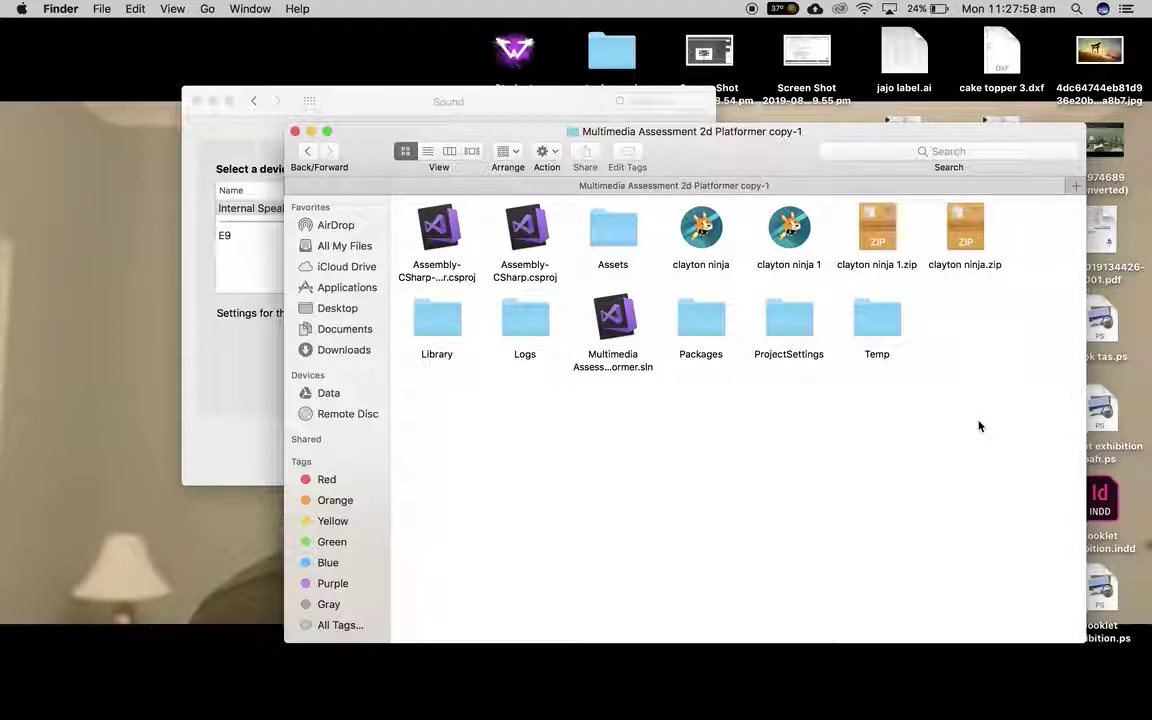
{"action": "left_click", "coordinate": [884, 237]}
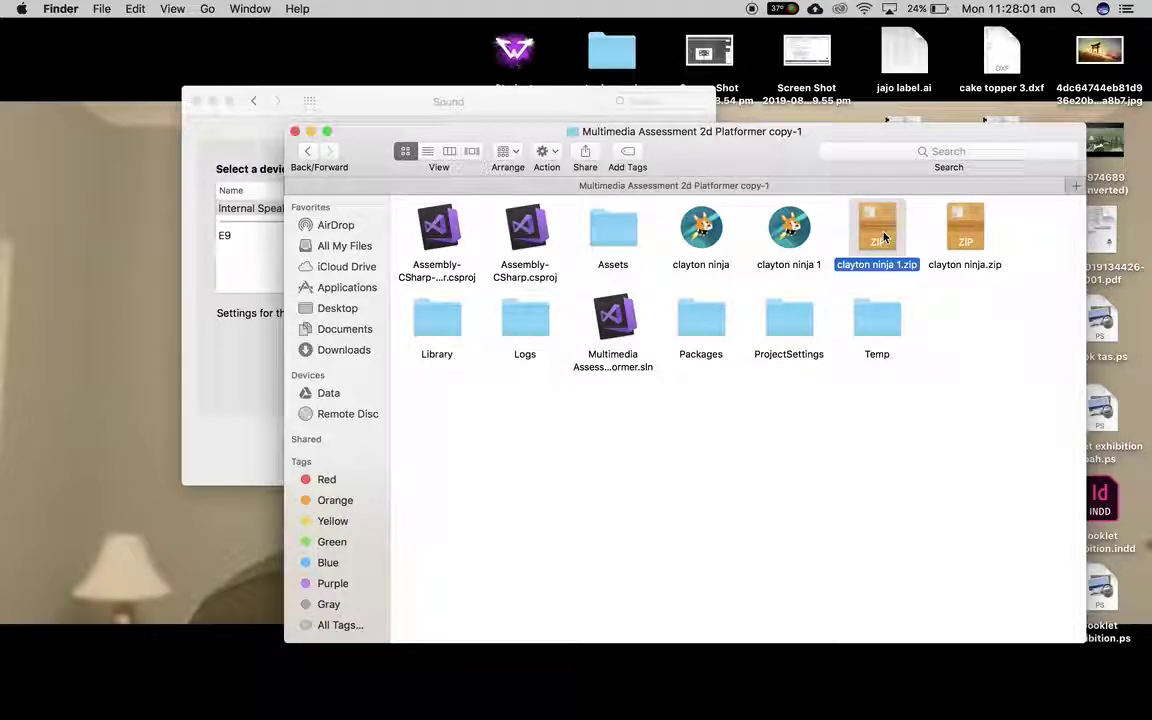
{"action": "left_click", "coordinate": [532, 460]}
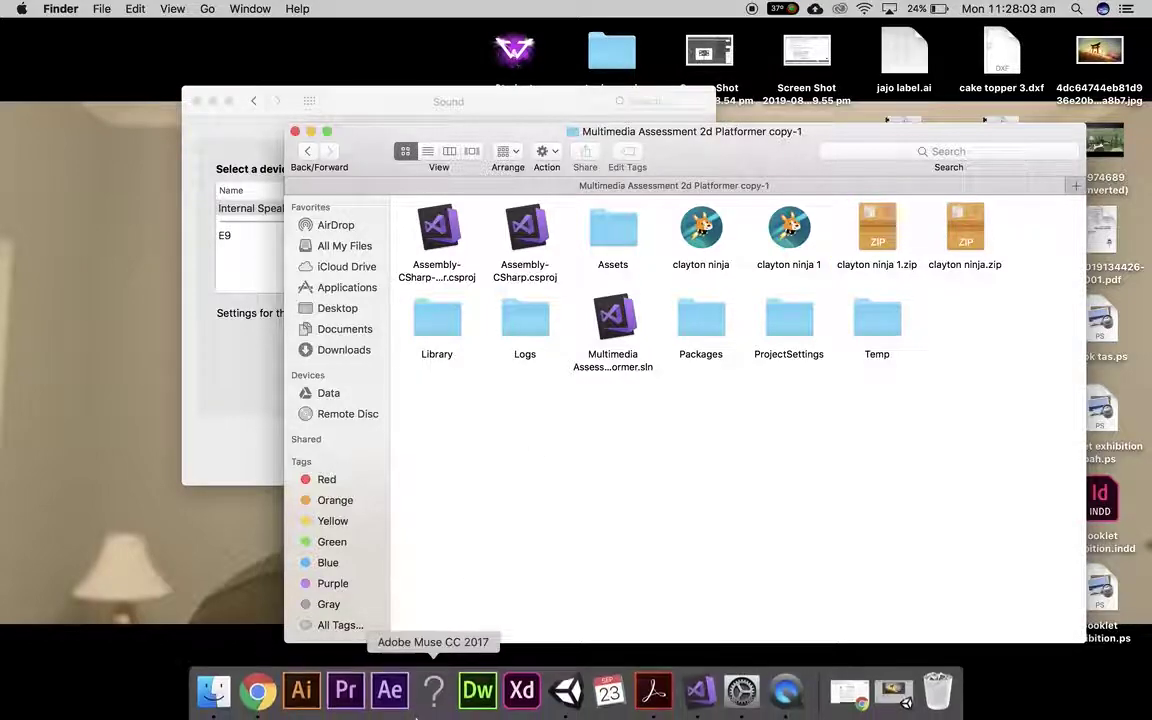
{"action": "left_click", "coordinate": [884, 238]}
{"action": "left_click_drag", "start_coordinate": [884, 238], "coordinate": [975, 330]}
{"action": "left_click", "coordinate": [936, 442]}
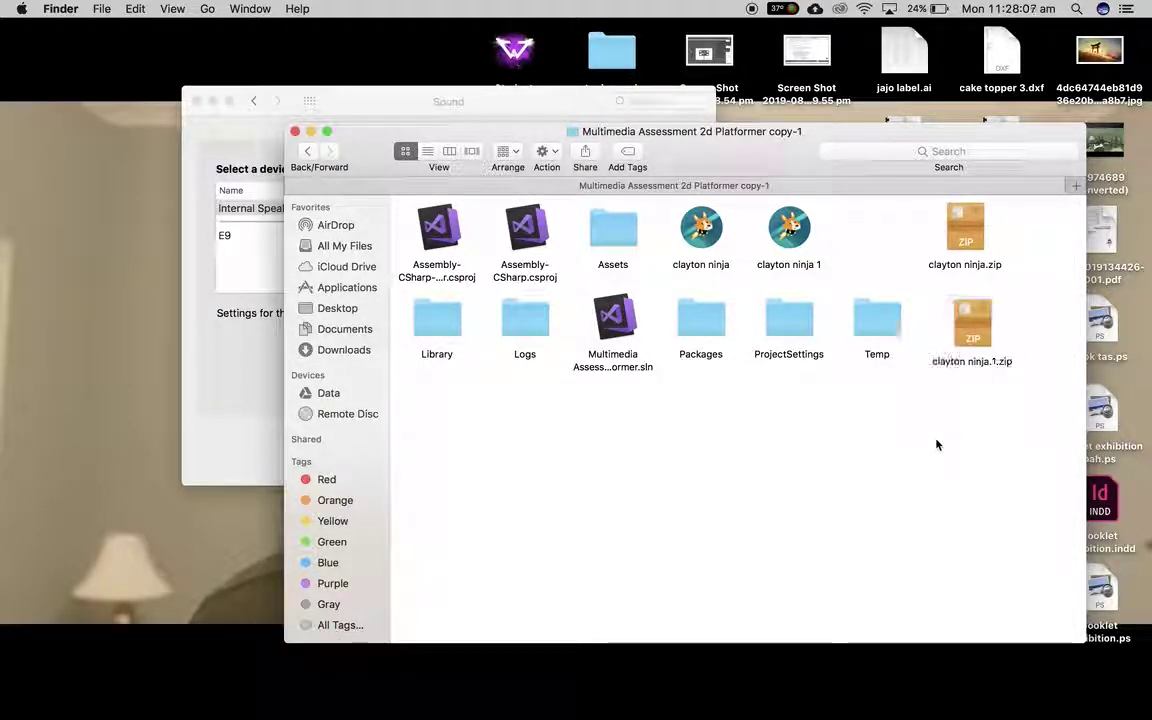